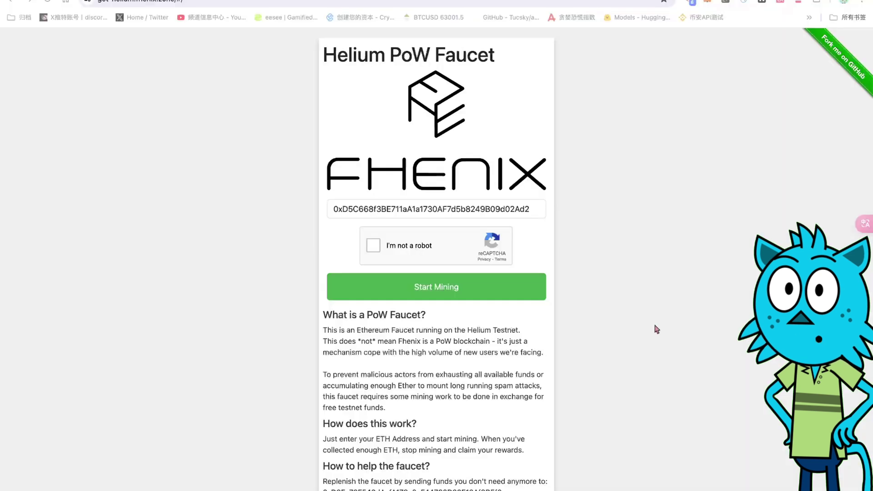
Pass the reCAPTCHA check and start mining for the entered wallet address on the Helium PoW Faucet
{"action": "left_click", "coordinate": [376, 247]}
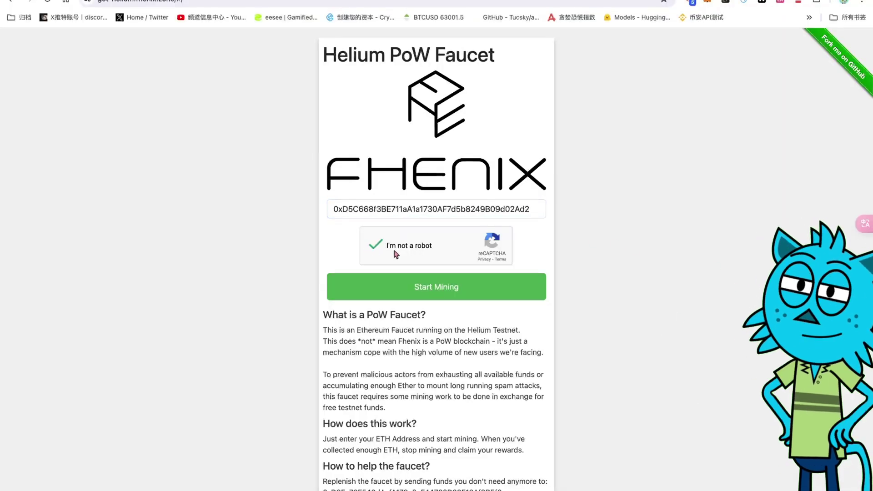
{"action": "left_click", "coordinate": [437, 295]}
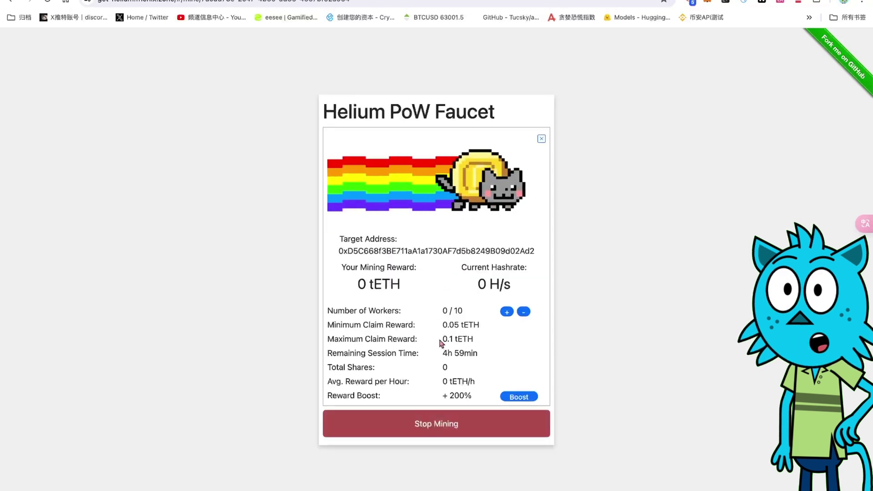
{"action": "left_click_drag", "start_coordinate": [443, 338], "coordinate": [479, 326]}
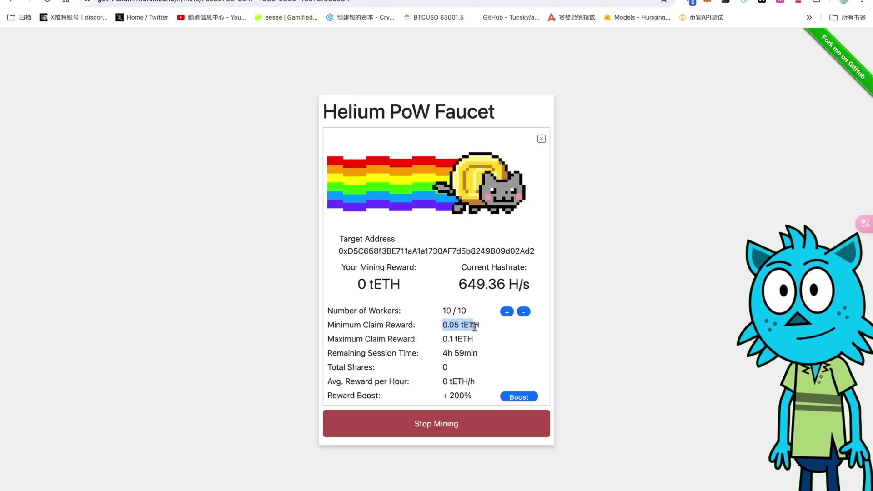
{"action": "left_click_drag", "start_coordinate": [407, 291], "coordinate": [356, 284]}
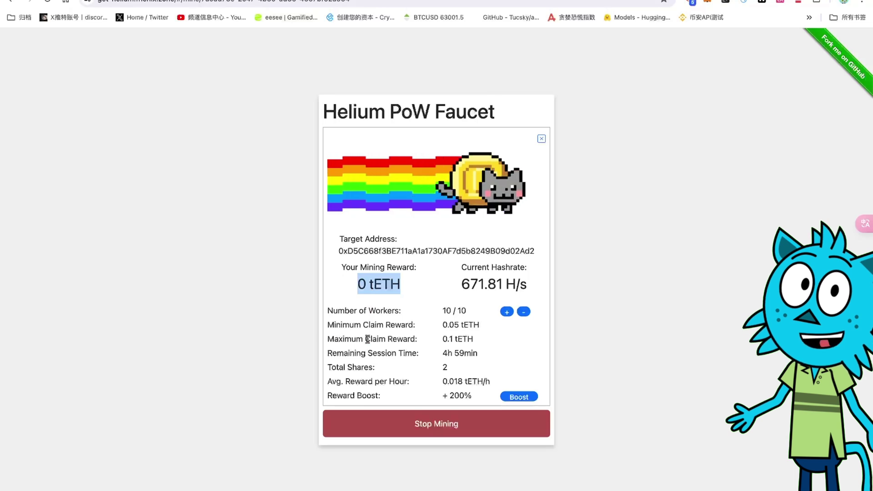
{"action": "left_click_drag", "start_coordinate": [443, 339], "coordinate": [473, 339]}
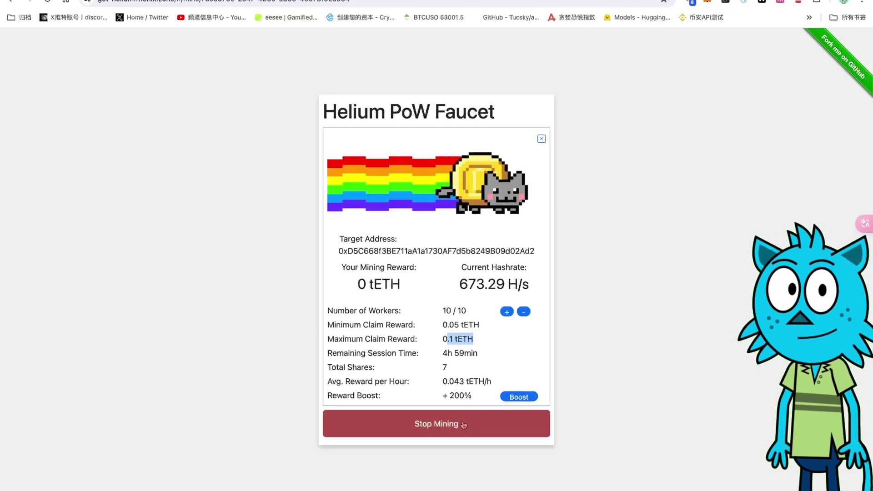
{"action": "left_click", "coordinate": [533, 358]}
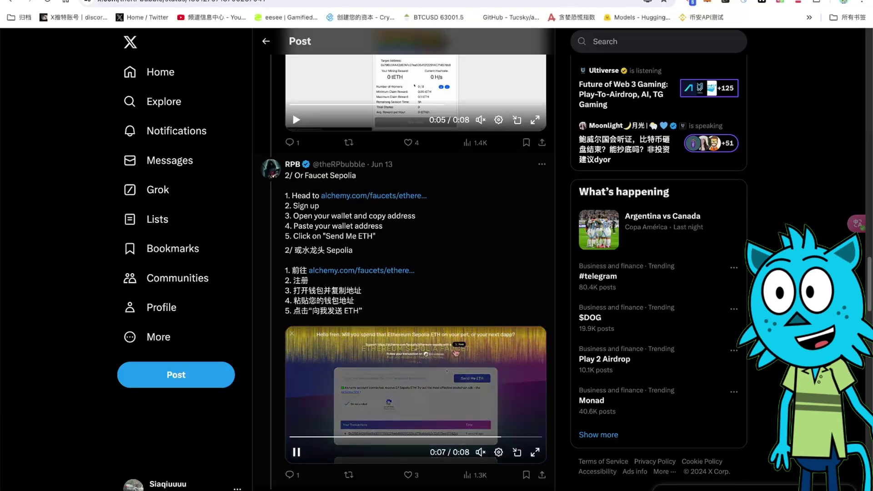
Review the Sepolia faucet and bridge instructions in the X thread
{"action": "scroll", "coordinate": [480, 290], "scroll_direction": "down", "scroll_amount": 5}
{"action": "scroll", "coordinate": [479, 290], "scroll_direction": "down", "scroll_amount": 3}
{"action": "scroll", "coordinate": [482, 289], "scroll_direction": "up", "scroll_amount": 6}
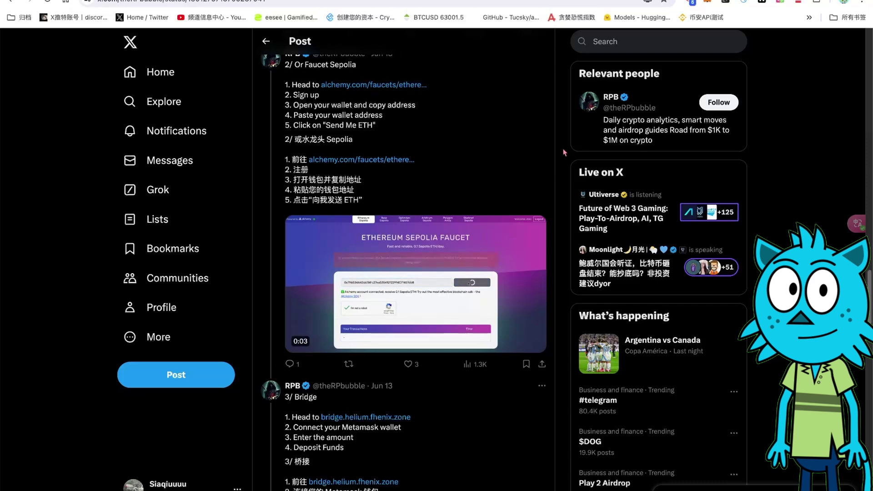
Switch to the Google Cloud Ethereum Sepolia Faucet window and open the MetaMask wallet there
{"action": "key", "text": "super+grave"}
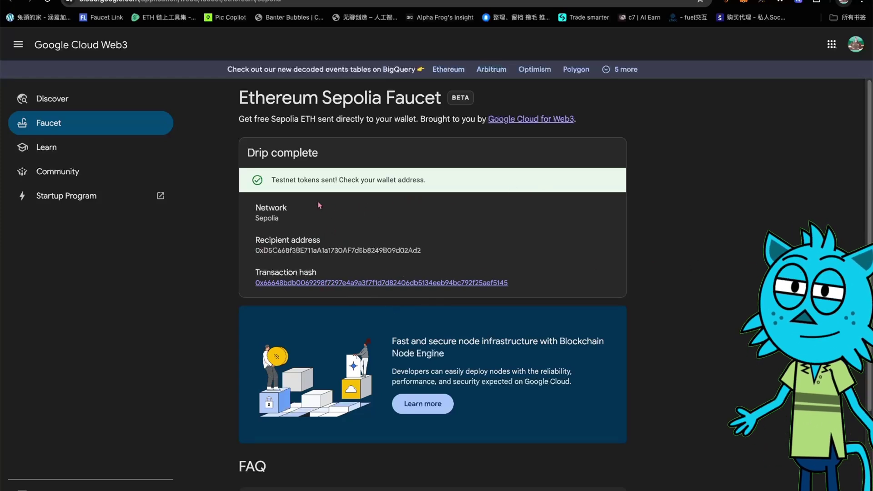
{"action": "left_click", "coordinate": [741, 2]}
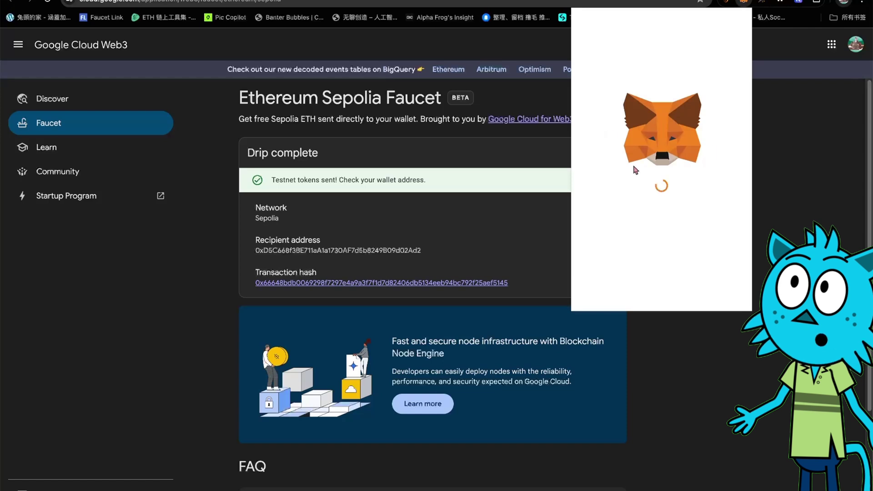
{"action": "left_click", "coordinate": [713, 161]}
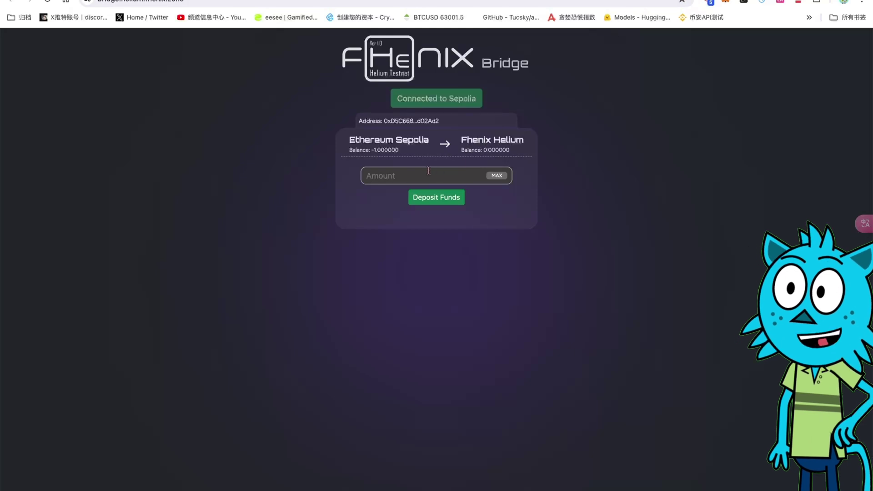
Deposit 0.01 ETH from Ethereum Sepolia to Fhenix Helium on the Fhenix Bridge
{"action": "left_click", "coordinate": [421, 175]}
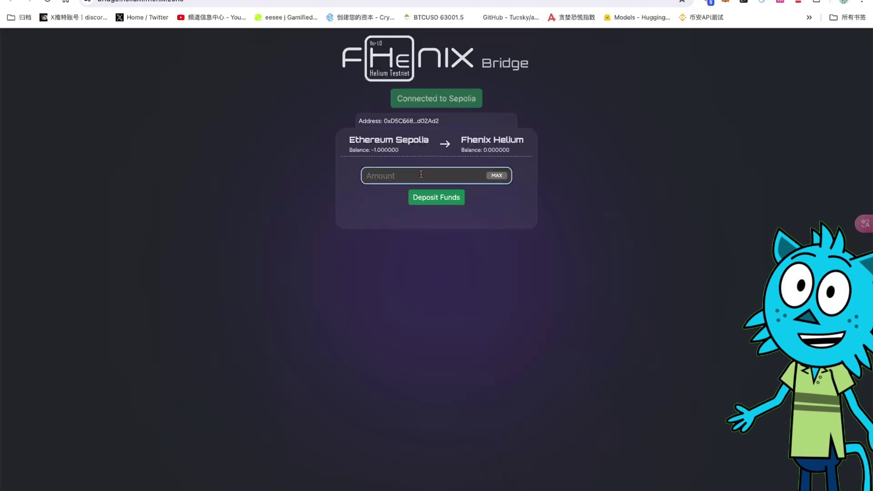
{"action": "type", "text": "0.01"}
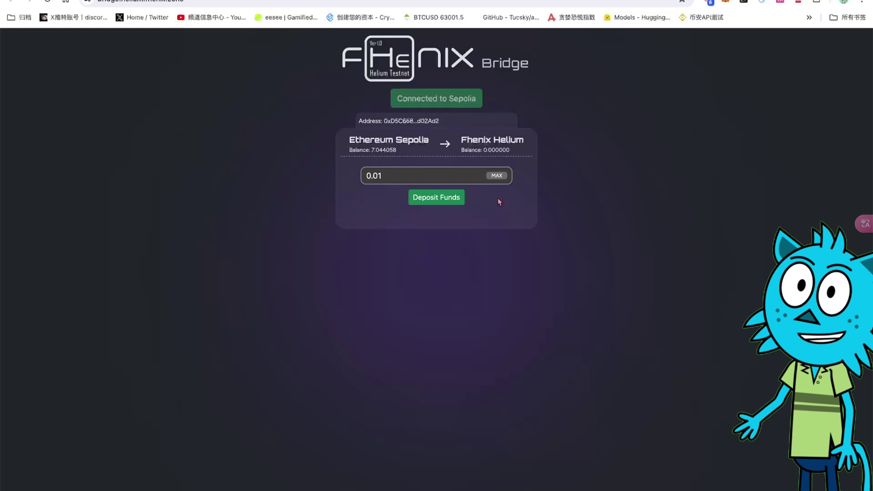
{"action": "left_click", "coordinate": [440, 199]}
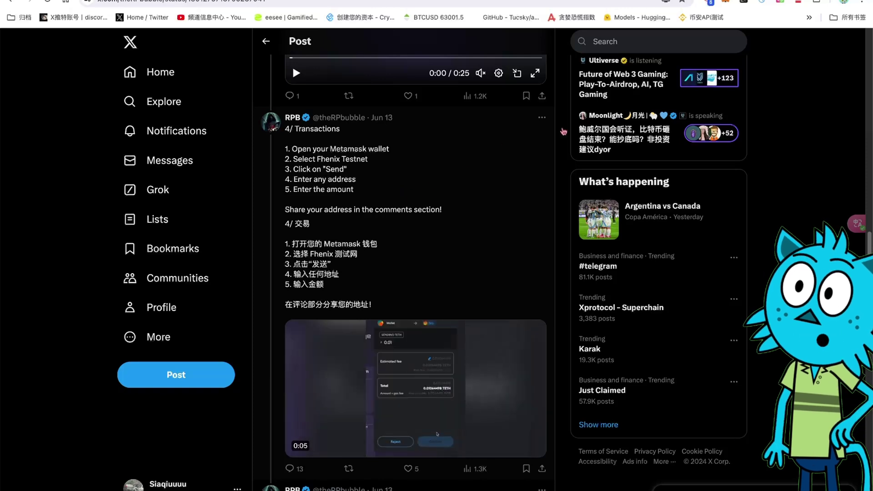
Go to the ChainList page for Fhenix and select the Fhenix Helium network in the MetaMask wallet
{"action": "left_click", "coordinate": [598, 0]}
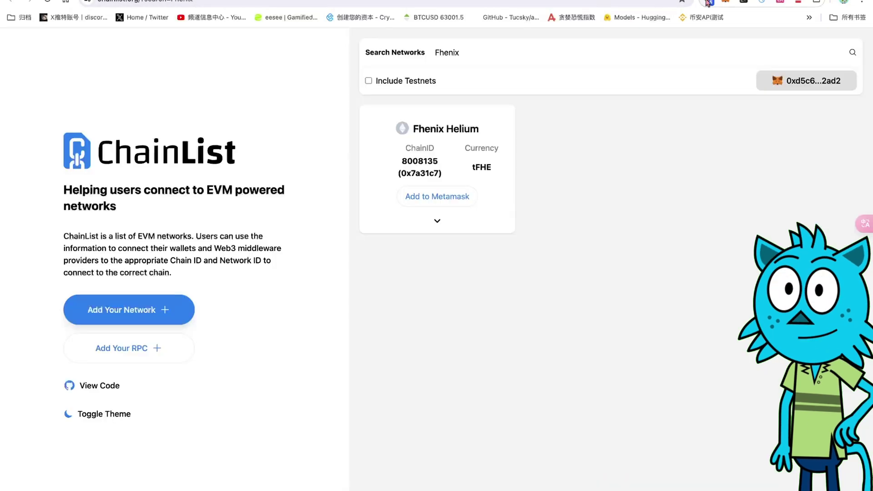
{"action": "left_click", "coordinate": [725, 2]}
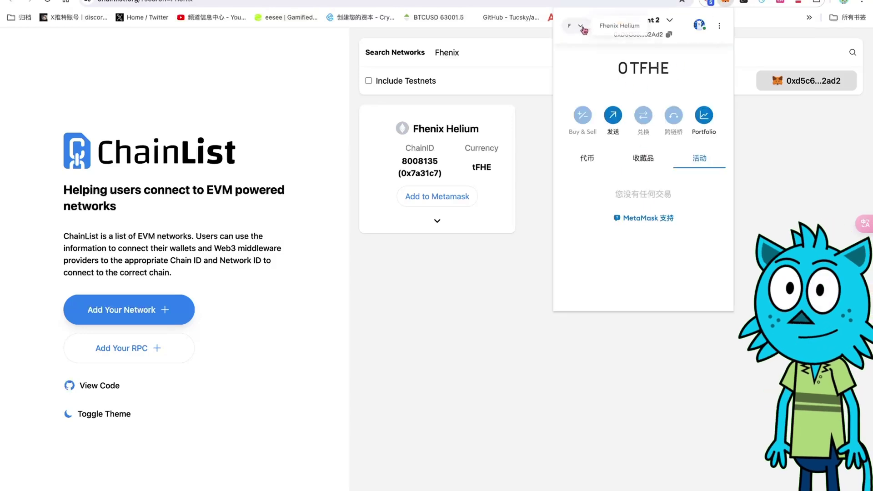
{"action": "left_click", "coordinate": [582, 27]}
{"action": "scroll", "coordinate": [628, 132], "scroll_direction": "down", "scroll_amount": 10}
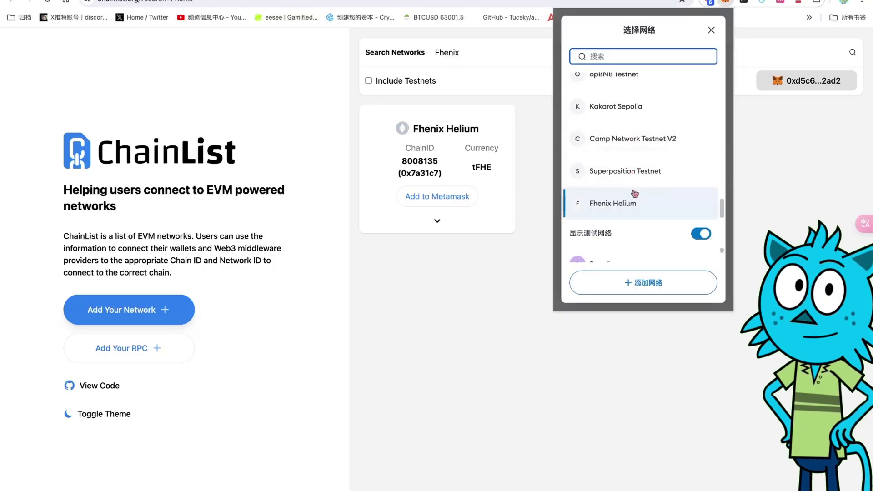
{"action": "left_click", "coordinate": [634, 200]}
Check the wallet's TFHE balance on the Fhenix Helium network
{"action": "left_click_drag", "start_coordinate": [612, 70], "coordinate": [676, 73]}
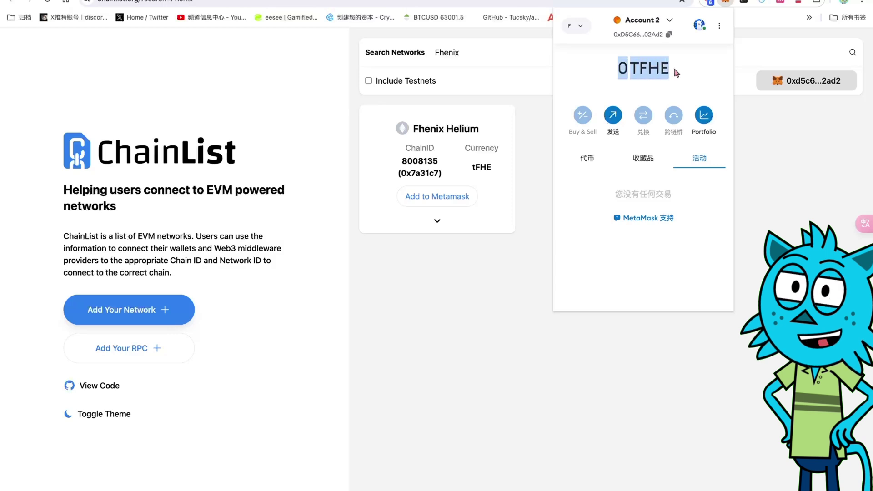
{"action": "left_click", "coordinate": [676, 73]}
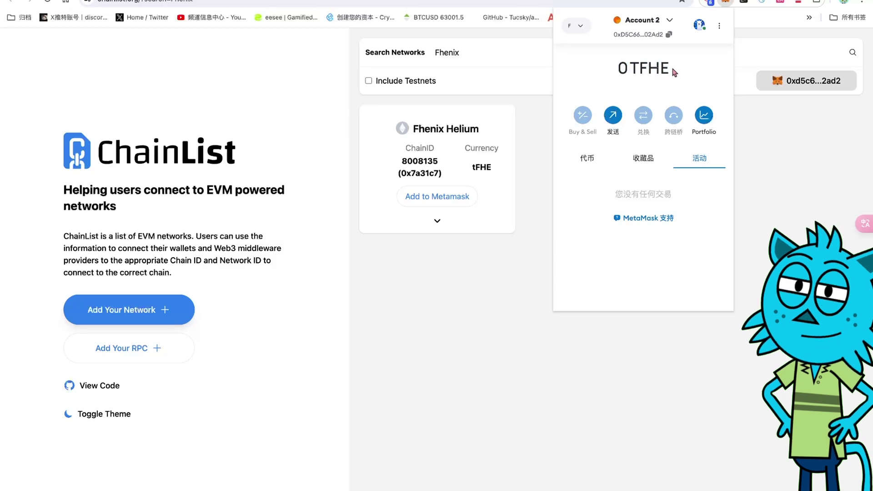
{"action": "left_click_drag", "start_coordinate": [616, 68], "coordinate": [691, 77]}
{"action": "left_click", "coordinate": [605, 77]}
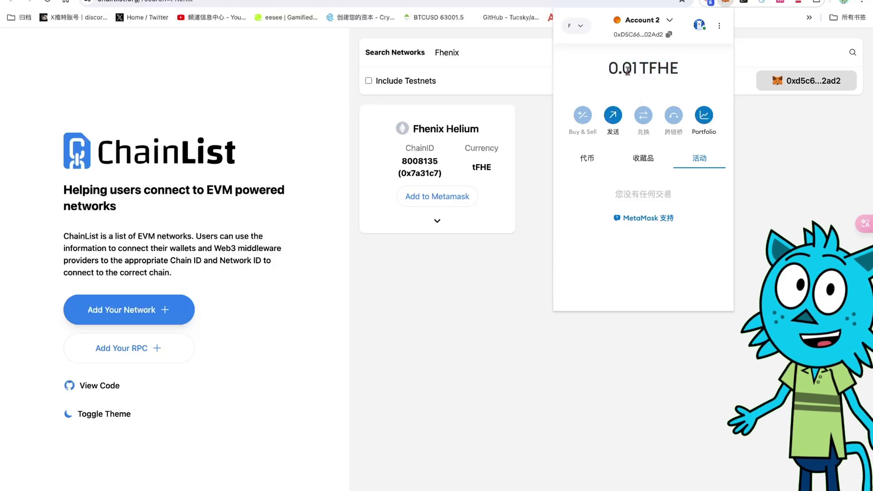
{"action": "left_click_drag", "start_coordinate": [607, 74], "coordinate": [690, 72]}
{"action": "left_click", "coordinate": [690, 73]}
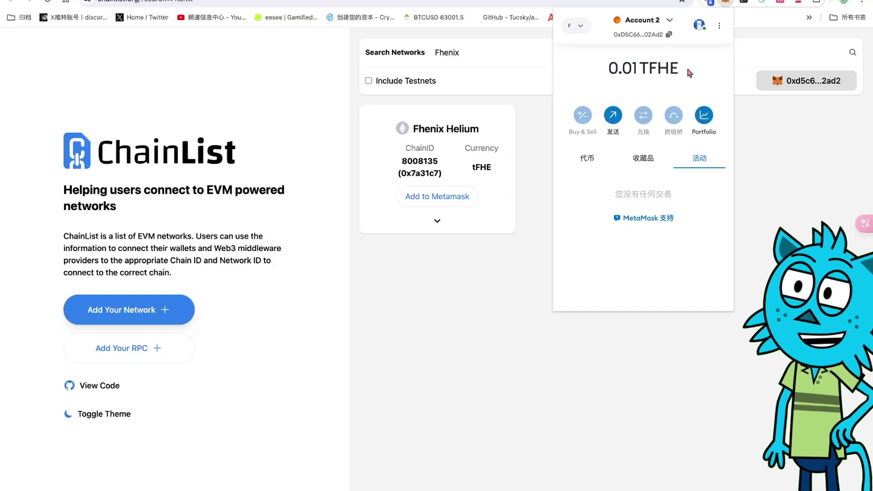
{"action": "left_click", "coordinate": [613, 115]}
{"action": "left_click", "coordinate": [621, 142]}
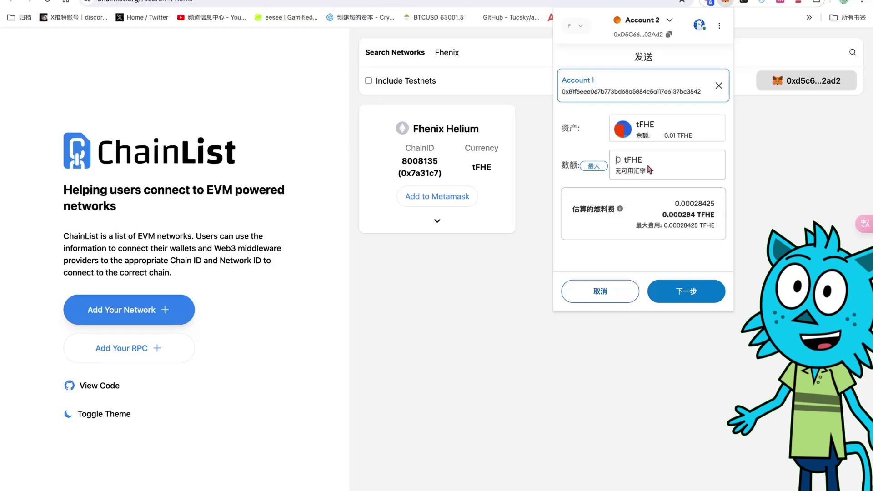
{"action": "left_click", "coordinate": [610, 290]}
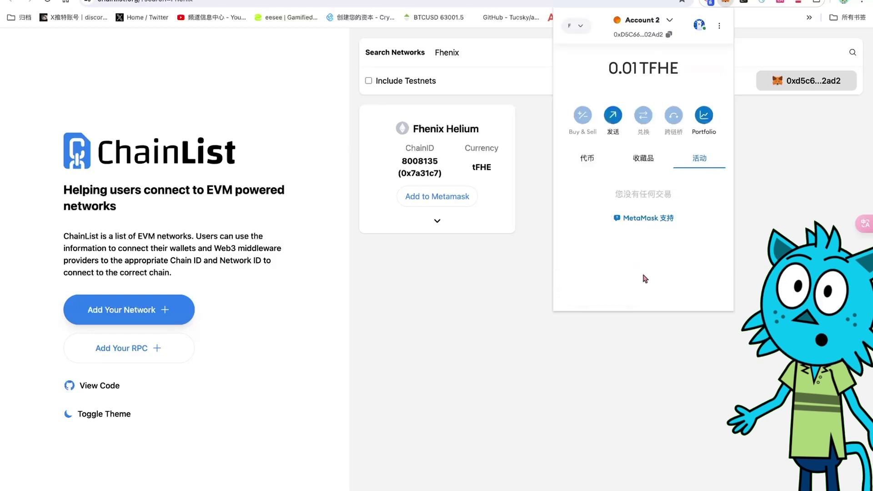
{"action": "left_click", "coordinate": [739, 187]}
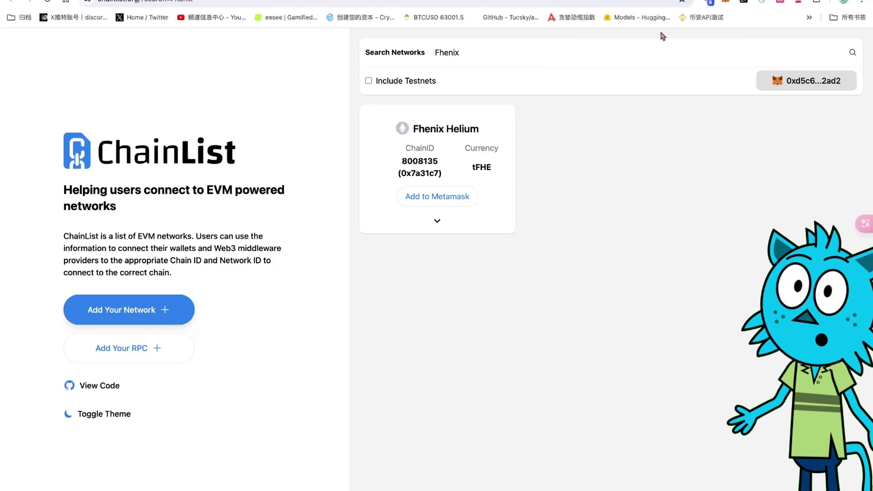
Return to the X thread and review its Discord joining instructions and the earlier faucet steps
{"action": "left_click", "coordinate": [600, 1]}
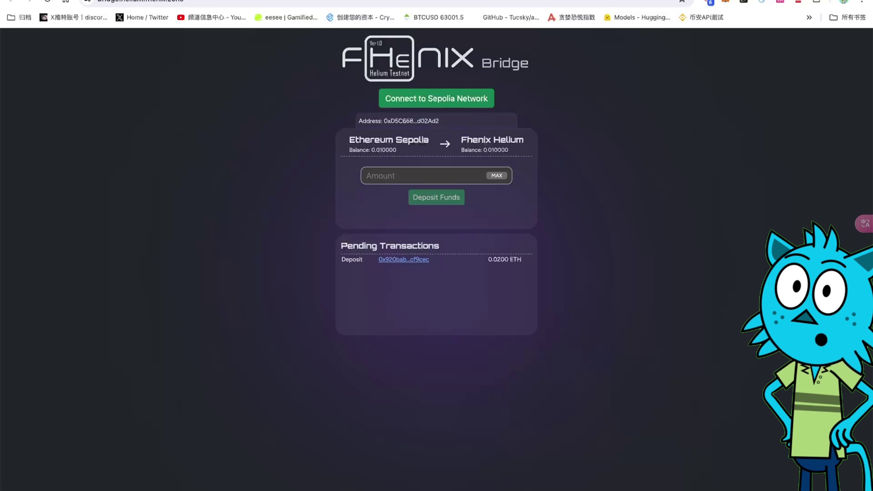
{"action": "left_click", "coordinate": [536, 0]}
{"action": "scroll", "coordinate": [521, 251], "scroll_direction": "down", "scroll_amount": 7}
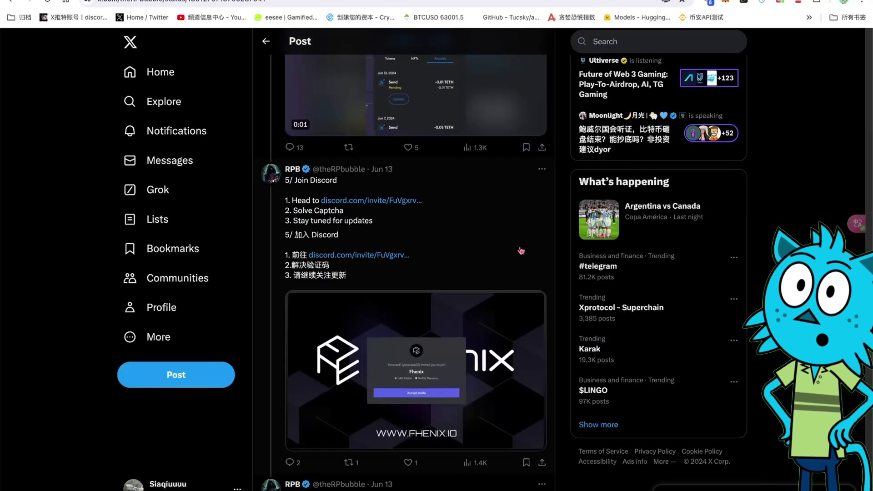
{"action": "scroll", "coordinate": [521, 251], "scroll_direction": "down", "scroll_amount": 1}
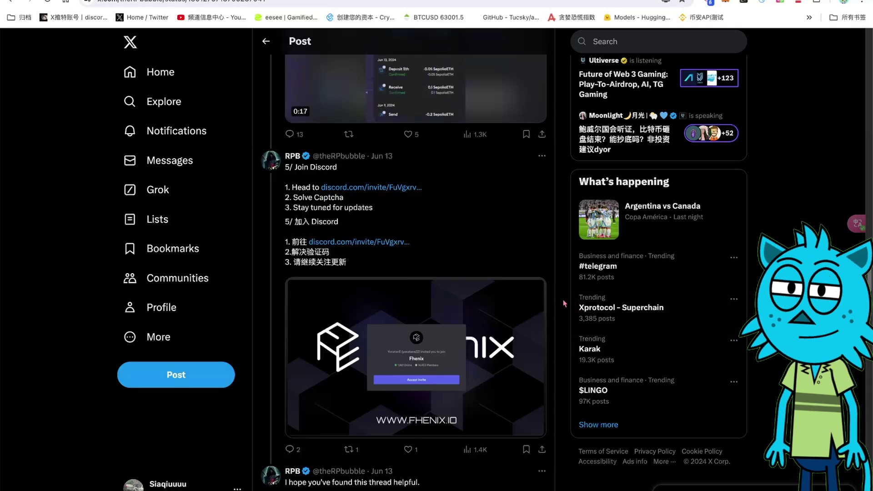
{"action": "scroll", "coordinate": [563, 302], "scroll_direction": "up", "scroll_amount": 20}
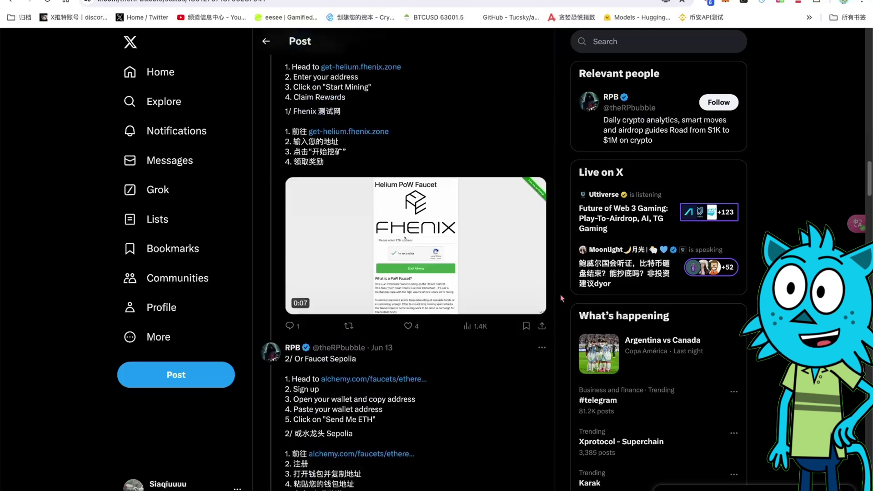
Switch to the WORLD3 missions page and log out of the current account
{"action": "left_click", "coordinate": [637, 1]}
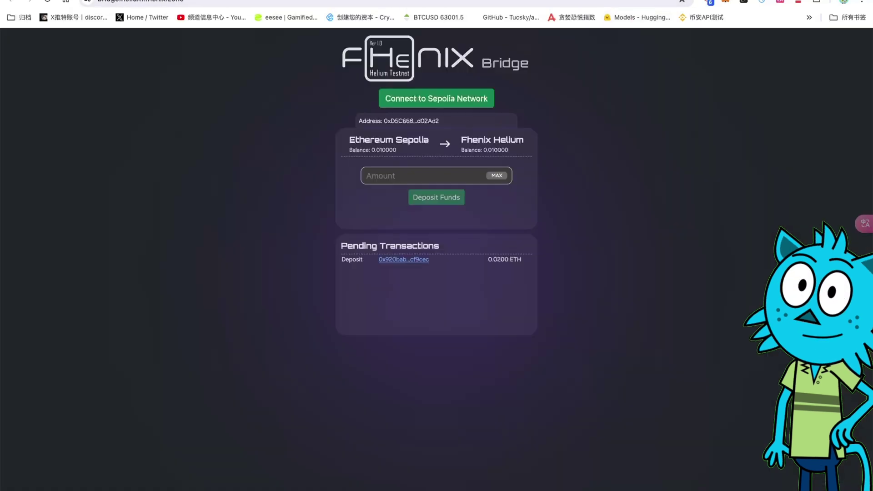
{"action": "key", "text": "ctrl+Tab"}
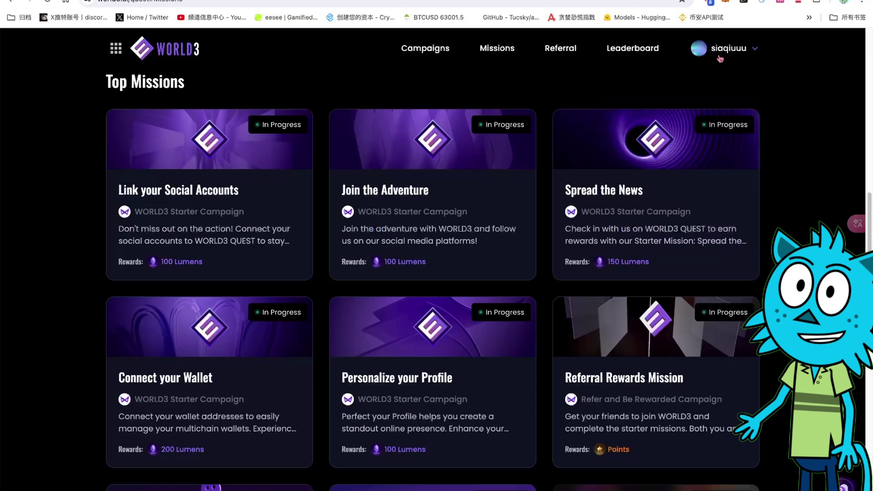
{"action": "mouse_move", "coordinate": [742, 54]}
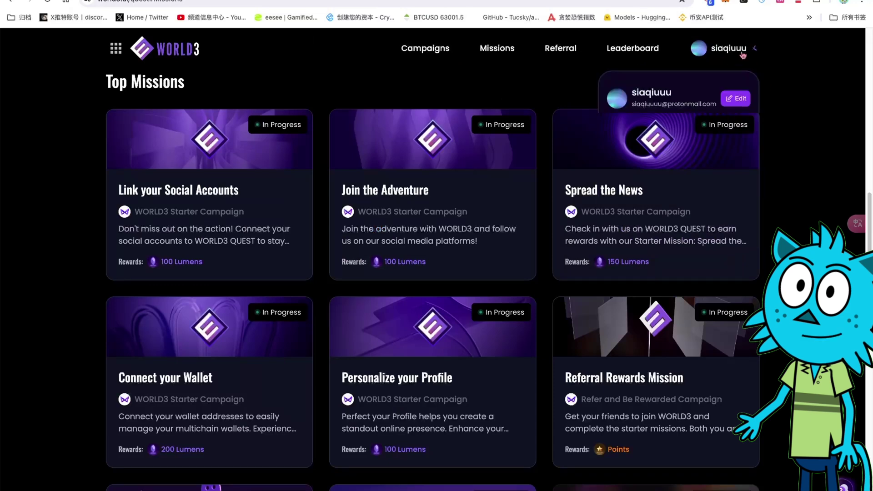
{"action": "left_click", "coordinate": [693, 222]}
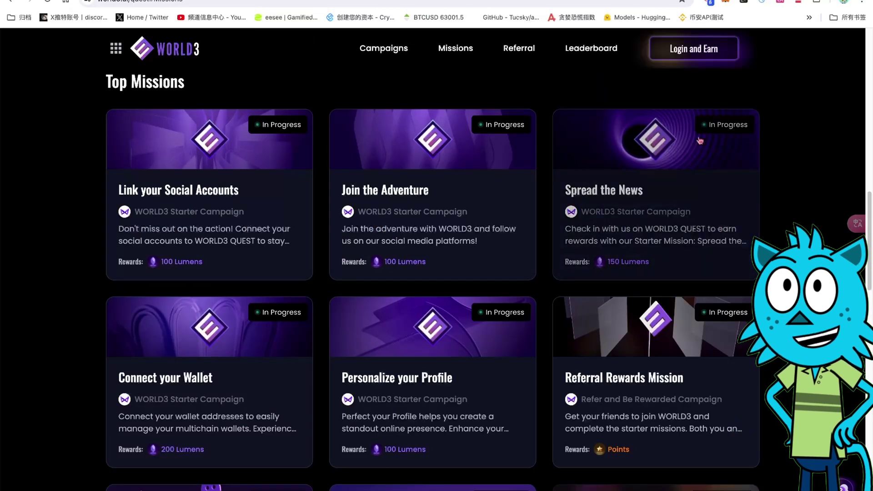
Log in to WORLD3 with the MetaMask wallet on Ethereum and approve the signature request
{"action": "left_click", "coordinate": [704, 45]}
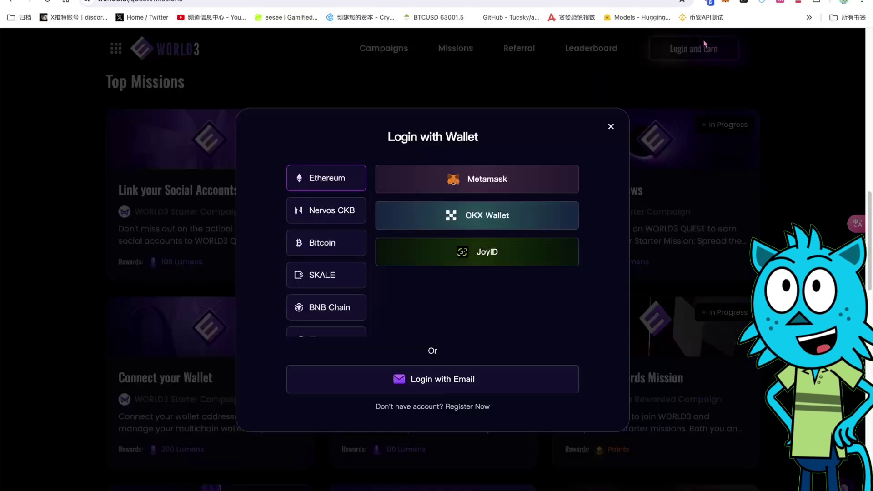
{"action": "left_click", "coordinate": [531, 181]}
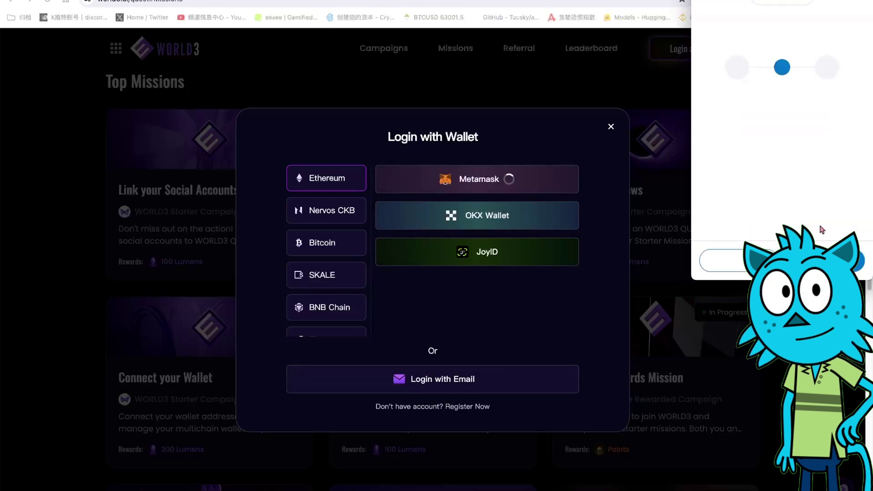
{"action": "left_click", "coordinate": [826, 260]}
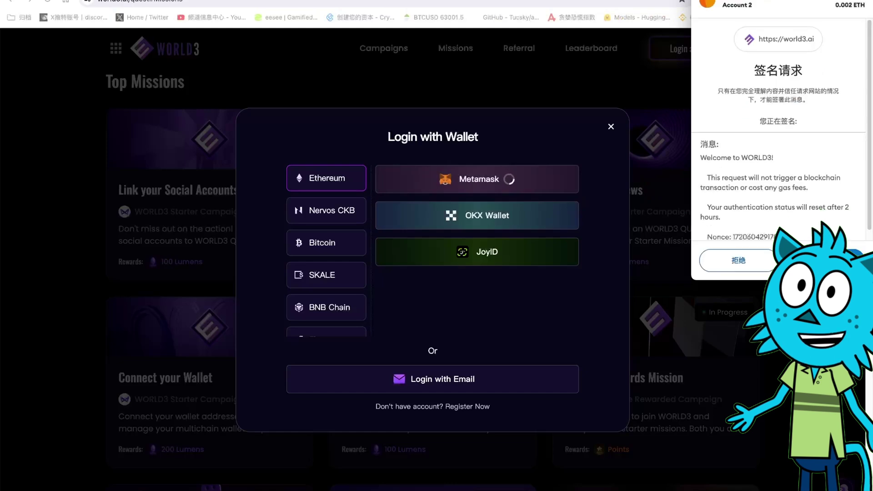
{"action": "left_click", "coordinate": [826, 261]}
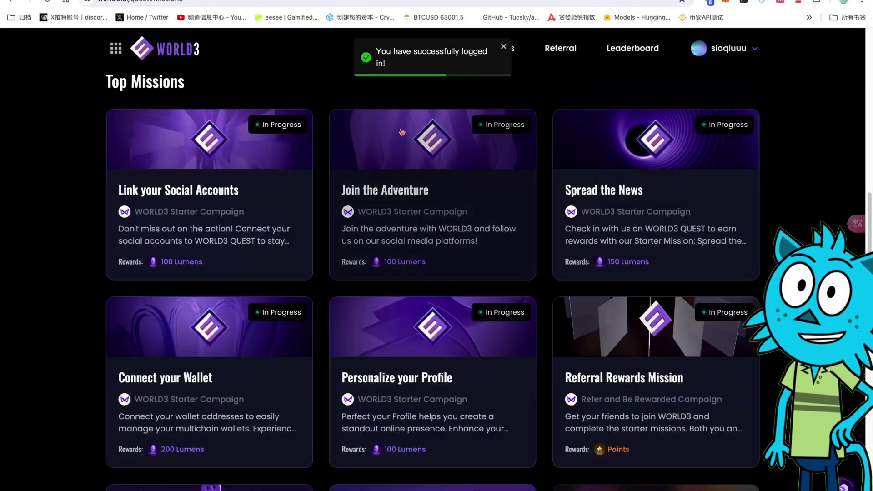
Look over the WORLD3 Quest profile summary, the campaigns and the Top Missions list
{"action": "scroll", "coordinate": [526, 195], "scroll_direction": "up", "scroll_amount": 10}
{"action": "scroll", "coordinate": [437, 273], "scroll_direction": "up", "scroll_amount": 3}
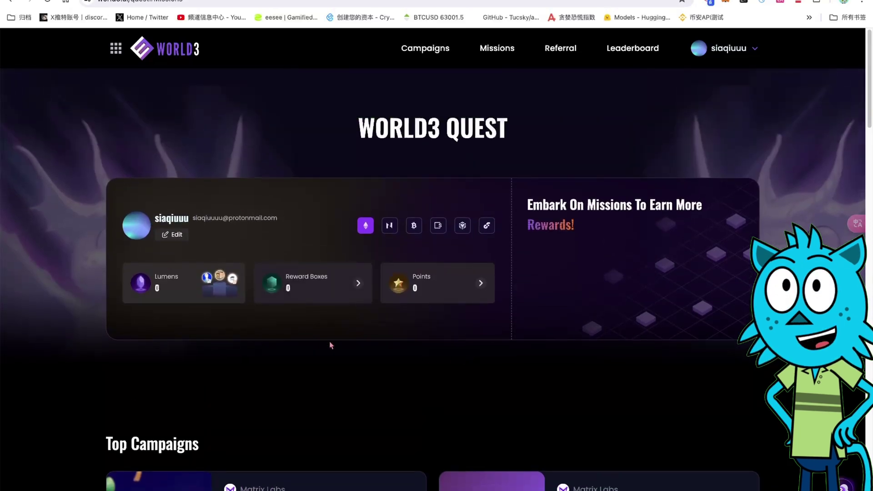
{"action": "scroll", "coordinate": [688, 262], "scroll_direction": "down", "scroll_amount": 12}
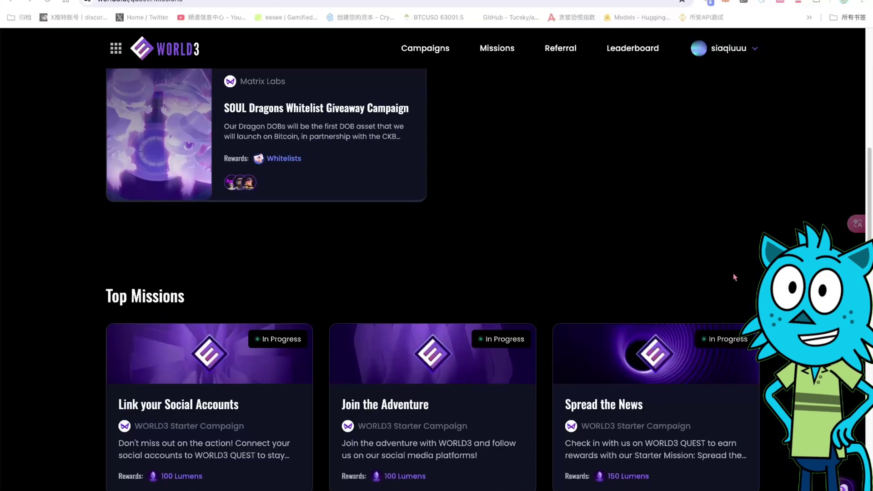
{"action": "scroll", "coordinate": [435, 235], "scroll_direction": "down", "scroll_amount": 4}
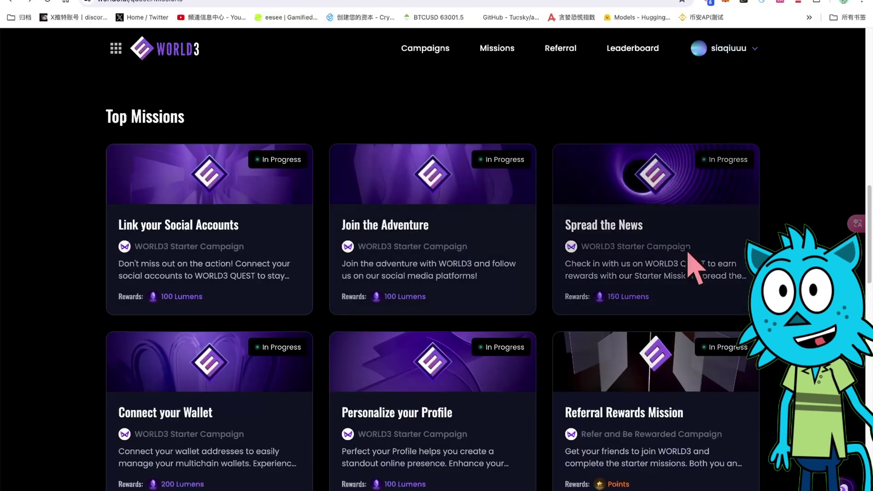
{"action": "scroll", "coordinate": [597, 330], "scroll_direction": "down", "scroll_amount": 3}
{"action": "scroll", "coordinate": [597, 330], "scroll_direction": "down", "scroll_amount": 2}
{"action": "scroll", "coordinate": [247, 246], "scroll_direction": "up", "scroll_amount": 5}
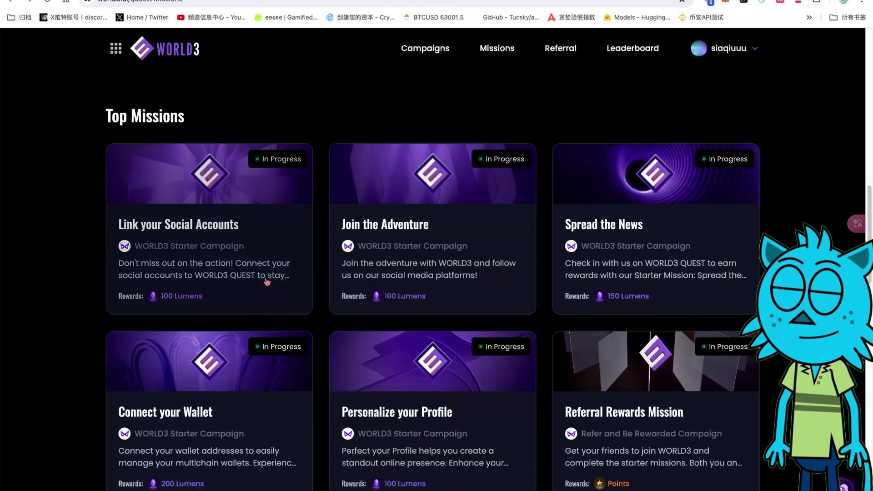
Open the Link your Social Accounts mission and review its X and Discord account tasks
{"action": "left_click", "coordinate": [248, 246]}
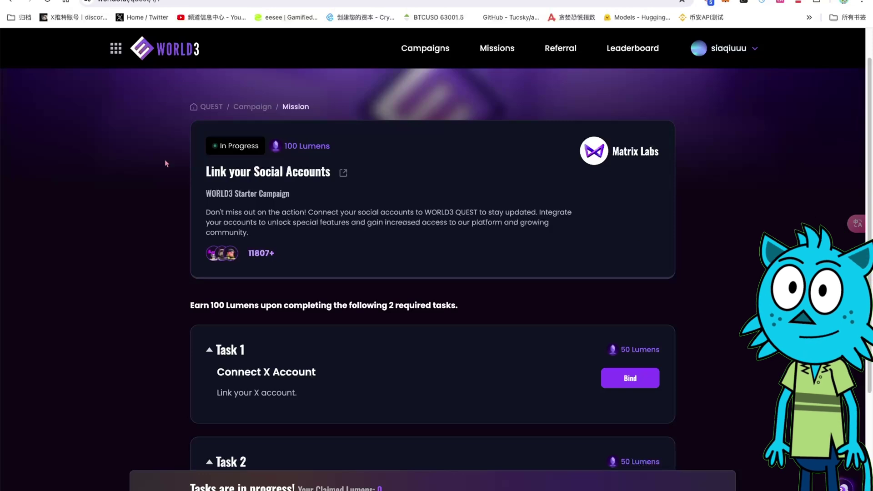
{"action": "scroll", "coordinate": [615, 295], "scroll_direction": "down", "scroll_amount": 4}
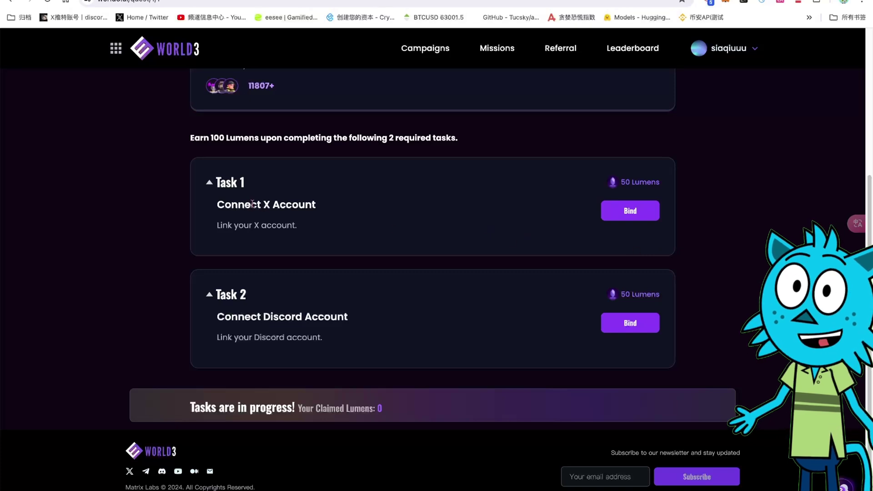
{"action": "left_click_drag", "start_coordinate": [251, 205], "coordinate": [407, 205]}
{"action": "left_click", "coordinate": [261, 321]}
{"action": "left_click_drag", "start_coordinate": [261, 321], "coordinate": [377, 311]}
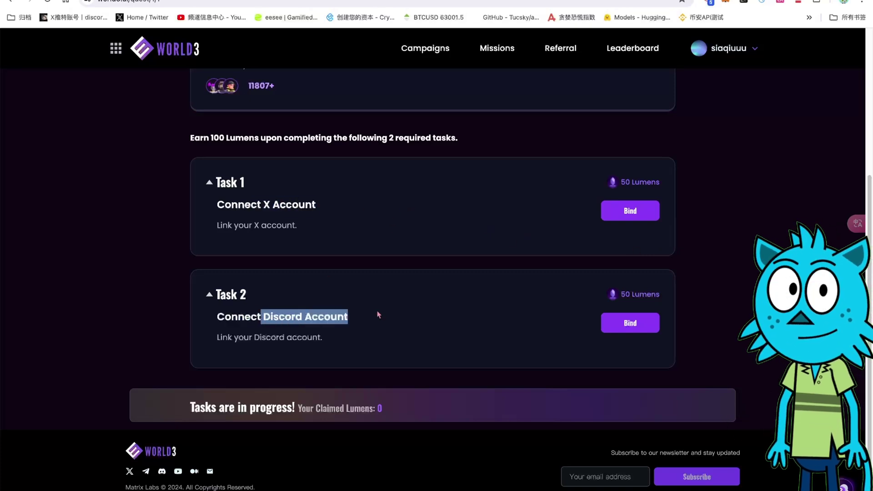
{"action": "left_click", "coordinate": [392, 309]}
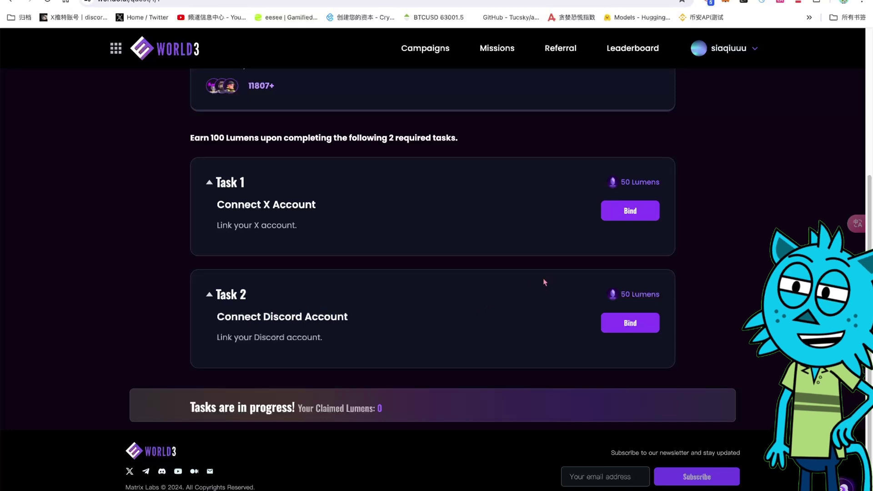
Bind the X account for Task 1 by authorizing WORLD3.AI, and claim the 50 Lumens reward
{"action": "left_click", "coordinate": [632, 212]}
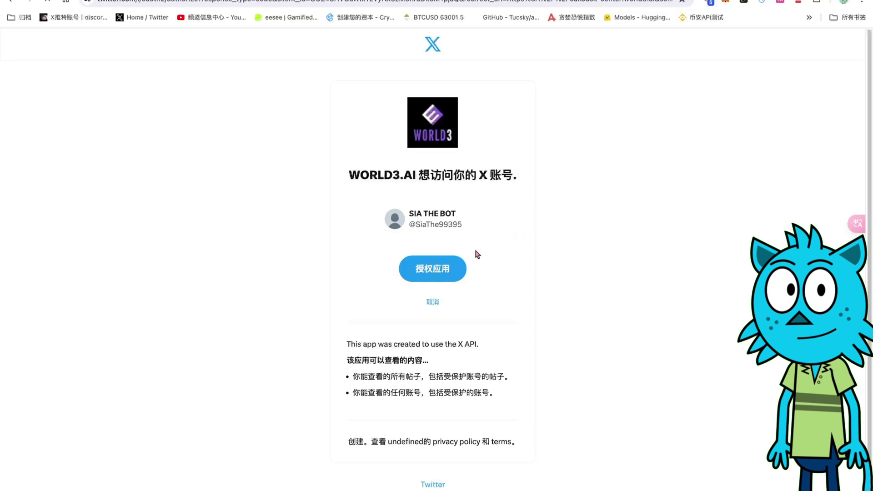
{"action": "left_click", "coordinate": [452, 263]}
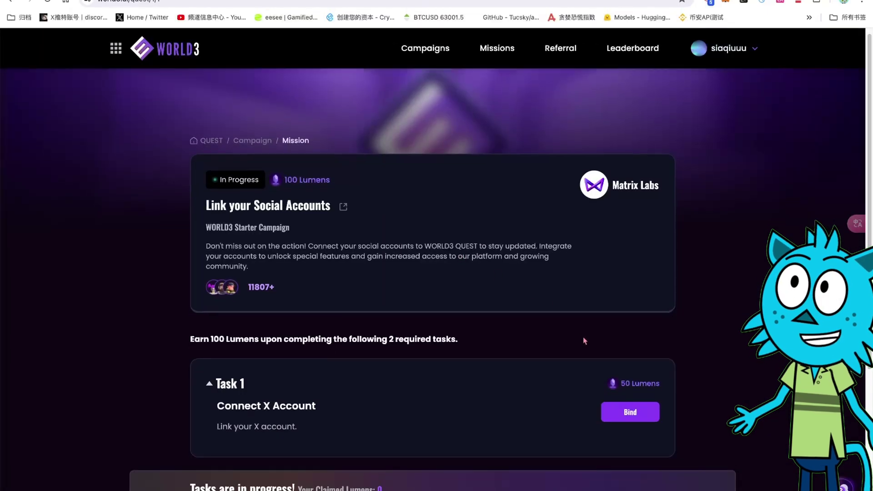
{"action": "scroll", "coordinate": [585, 341], "scroll_direction": "down", "scroll_amount": 1}
{"action": "left_click", "coordinate": [623, 398]}
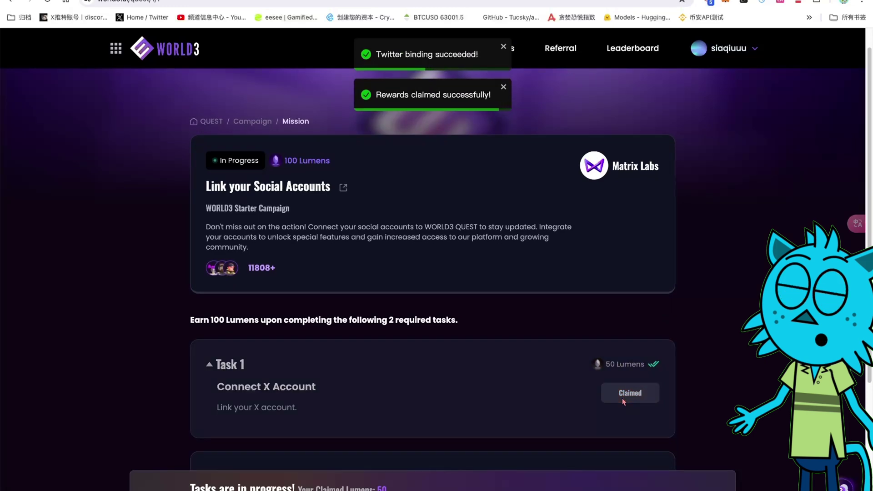
Bind the Discord account for Task 2 by authorizing access, and dismiss the reward notice
{"action": "scroll", "coordinate": [628, 387], "scroll_direction": "down", "scroll_amount": 4}
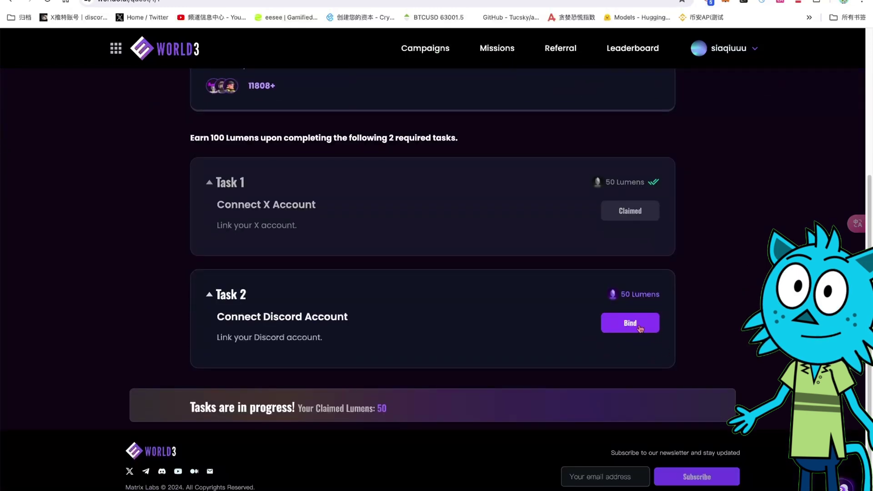
{"action": "left_click", "coordinate": [630, 324]}
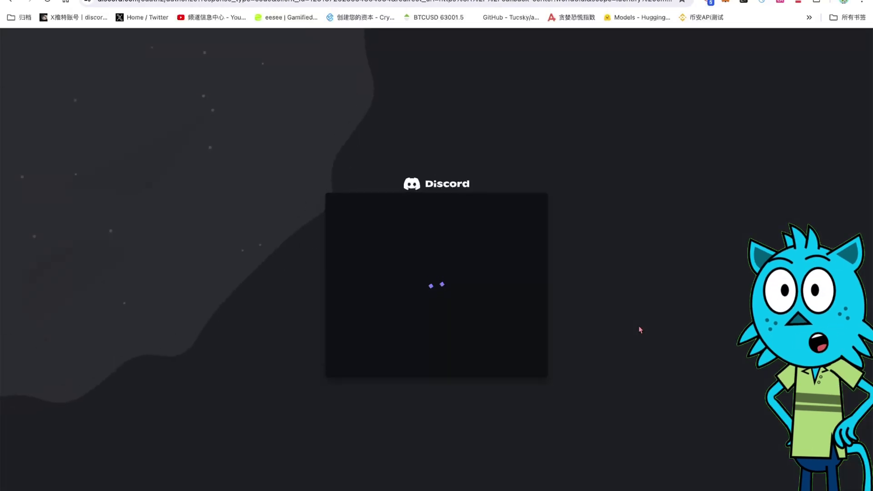
{"action": "left_click", "coordinate": [529, 438]}
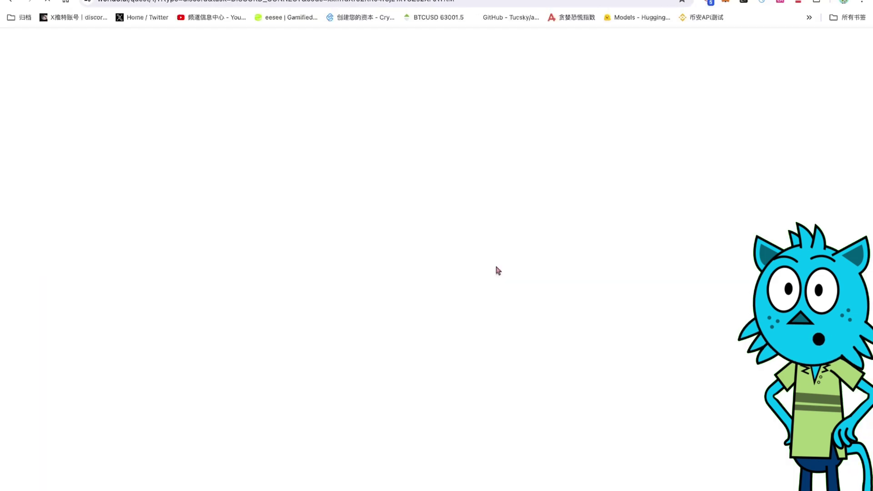
{"action": "scroll", "coordinate": [614, 305], "scroll_direction": "down", "scroll_amount": 4}
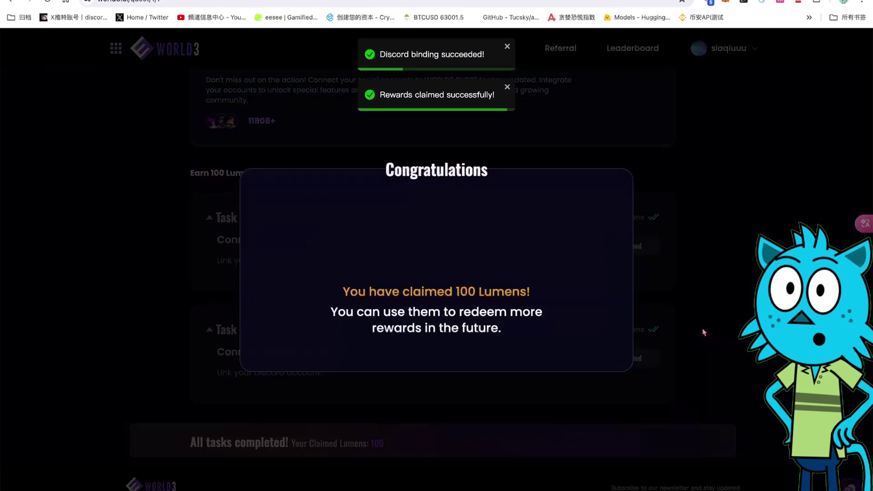
{"action": "left_click", "coordinate": [614, 158]}
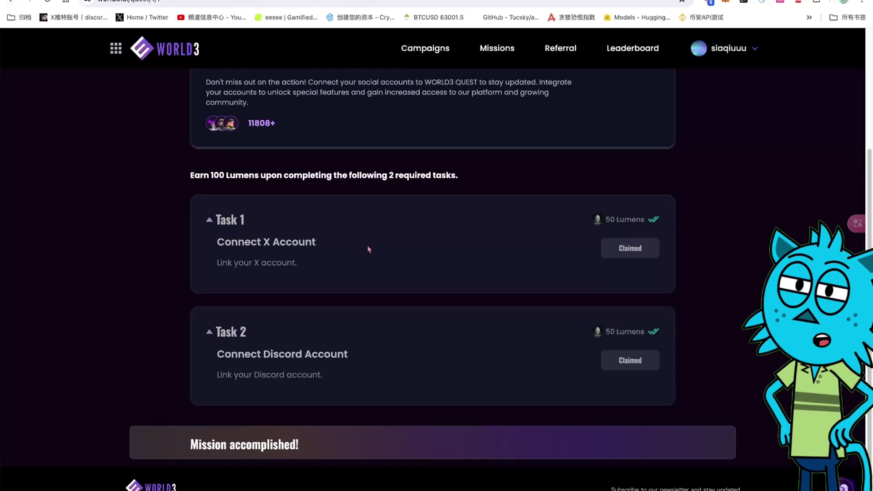
Return to the campaigns overview and open the WORLD3 Starter Campaign
{"action": "scroll", "coordinate": [190, 94], "scroll_direction": "up", "scroll_amount": 4}
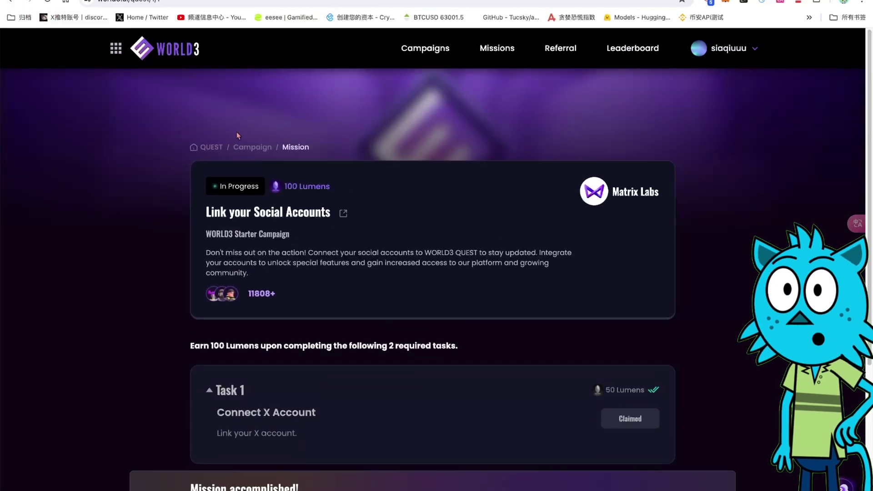
{"action": "left_click", "coordinate": [246, 147]}
{"action": "left_click", "coordinate": [421, 59]}
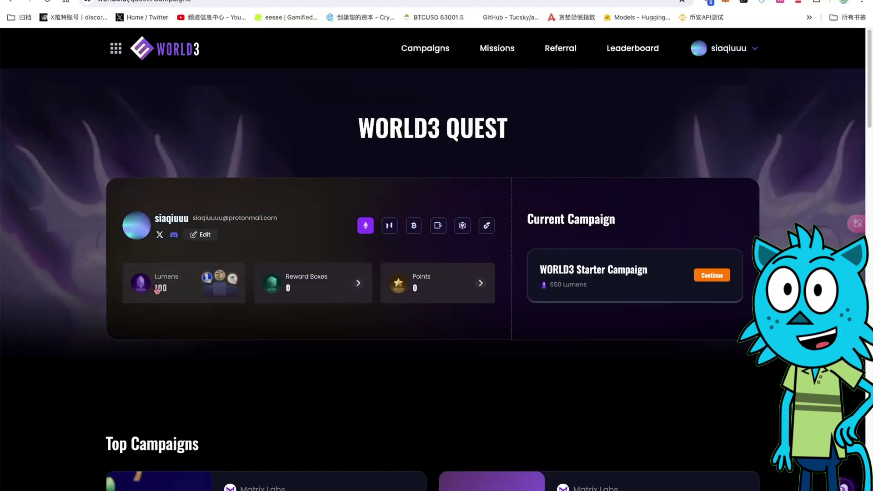
{"action": "scroll", "coordinate": [563, 375], "scroll_direction": "down", "scroll_amount": 10}
{"action": "scroll", "coordinate": [590, 311], "scroll_direction": "up", "scroll_amount": 11}
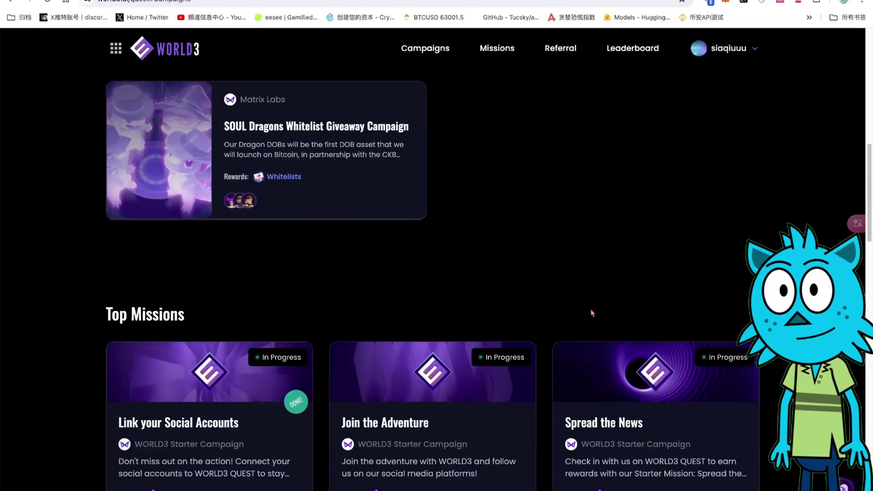
{"action": "left_click", "coordinate": [708, 208]}
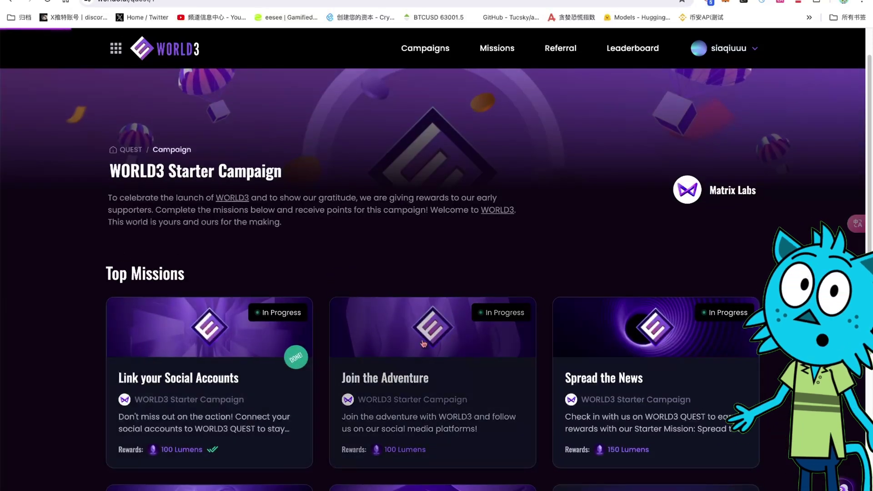
Open the Join the Adventure mission and review its X follow and Discord join tasks
{"action": "left_click", "coordinate": [339, 364]}
{"action": "scroll", "coordinate": [523, 327], "scroll_direction": "down", "scroll_amount": 1}
{"action": "scroll", "coordinate": [437, 319], "scroll_direction": "down", "scroll_amount": 2}
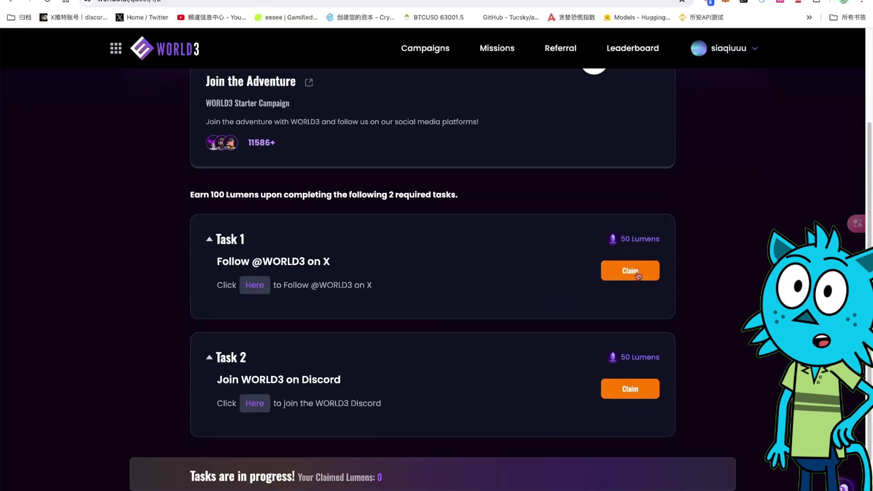
{"action": "scroll", "coordinate": [732, 312], "scroll_direction": "up", "scroll_amount": 2}
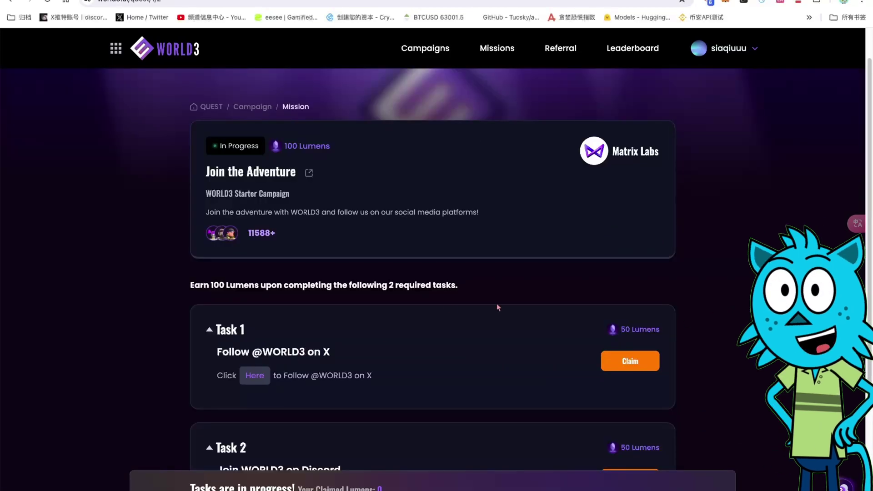
{"action": "left_click", "coordinate": [256, 373]}
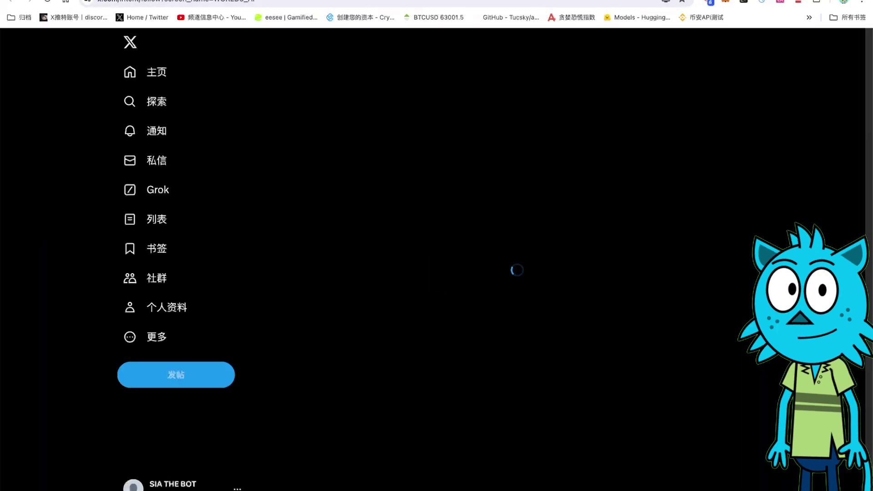
{"action": "left_click", "coordinate": [462, 0]}
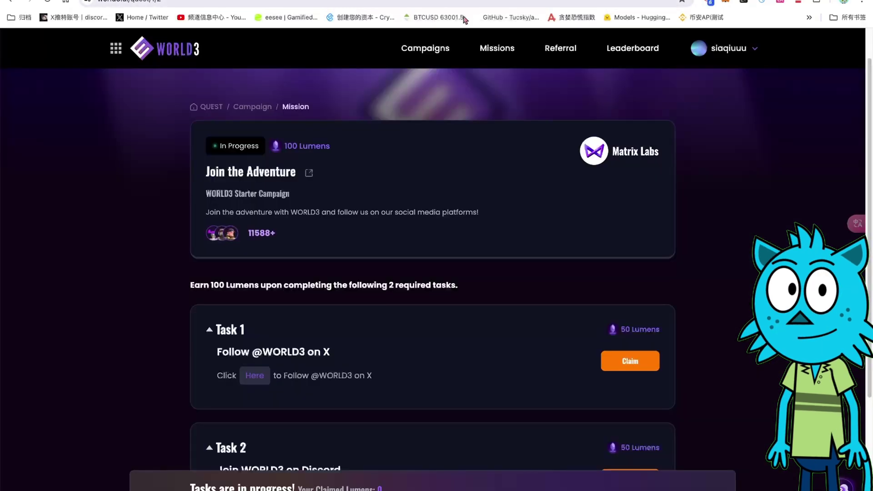
{"action": "left_click", "coordinate": [636, 362]}
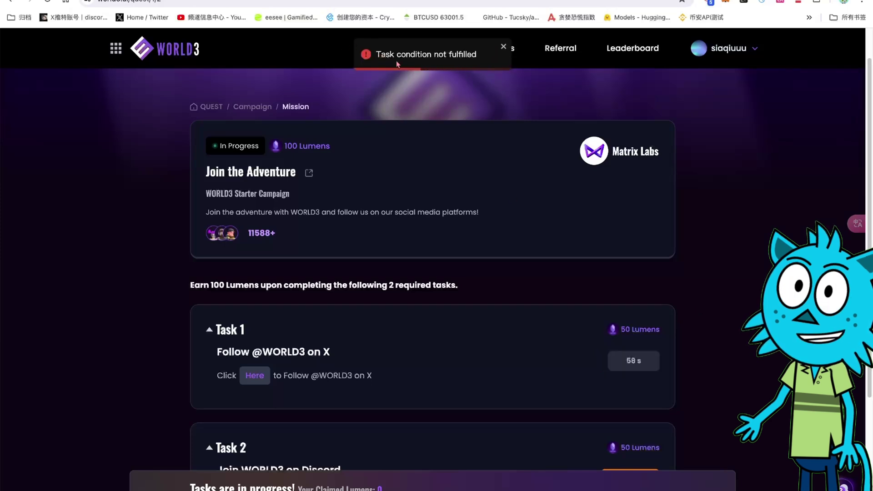
{"action": "scroll", "coordinate": [637, 364], "scroll_direction": "down", "scroll_amount": 1}
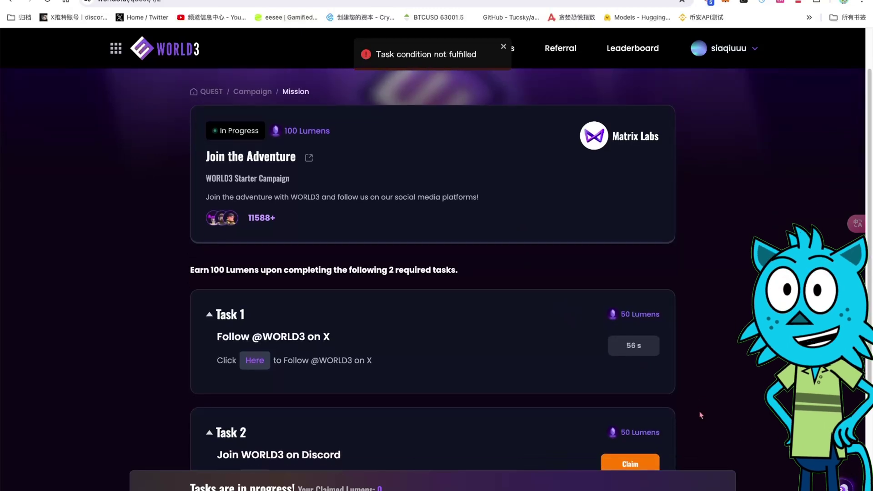
{"action": "scroll", "coordinate": [394, 334], "scroll_direction": "down", "scroll_amount": 3}
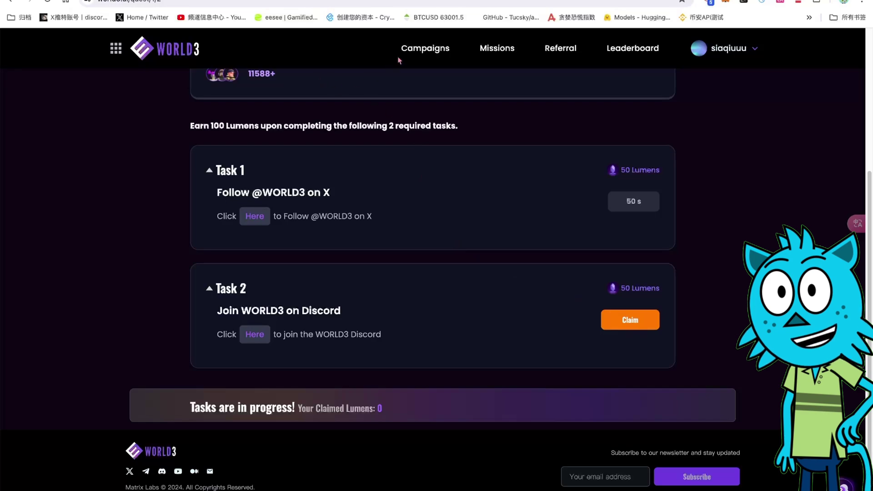
Open the Spread the News mission from the campaigns page and review its repost, quote and verified Discord role tasks
{"action": "left_click", "coordinate": [409, 49]}
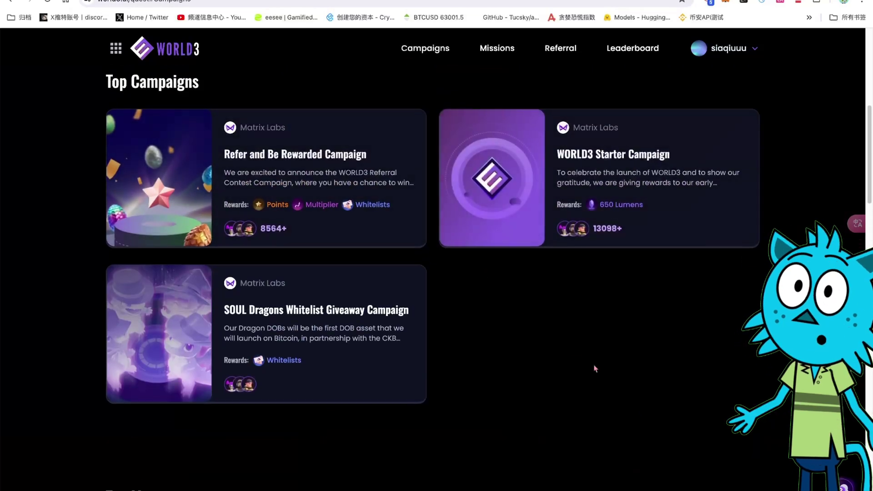
{"action": "scroll", "coordinate": [595, 368], "scroll_direction": "down", "scroll_amount": 10}
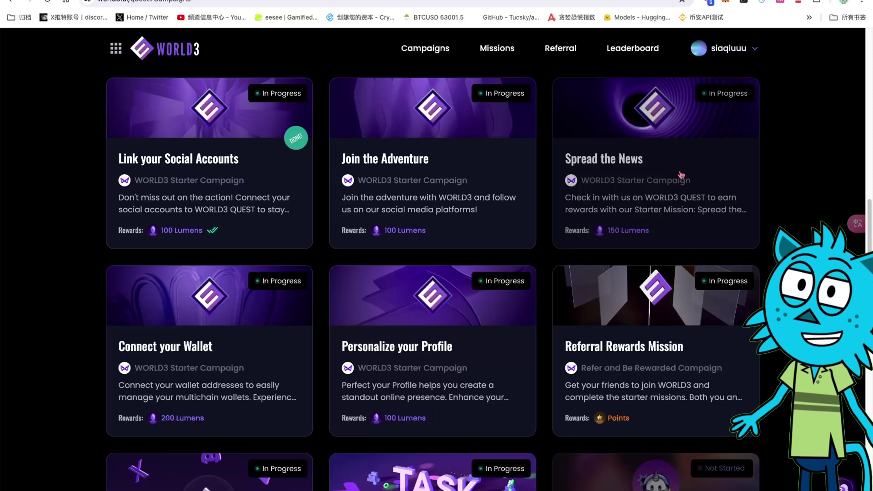
{"action": "left_click", "coordinate": [681, 175]}
{"action": "scroll", "coordinate": [534, 333], "scroll_direction": "down", "scroll_amount": 4}
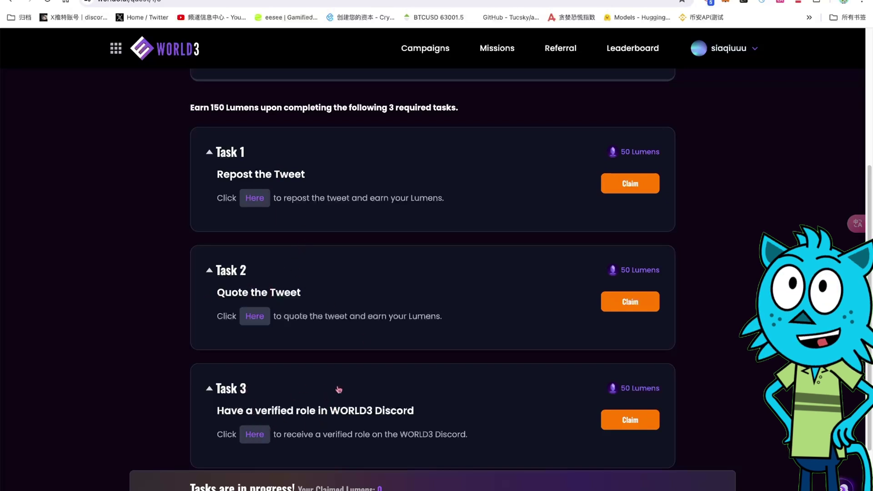
{"action": "left_click_drag", "start_coordinate": [261, 411], "coordinate": [437, 423]}
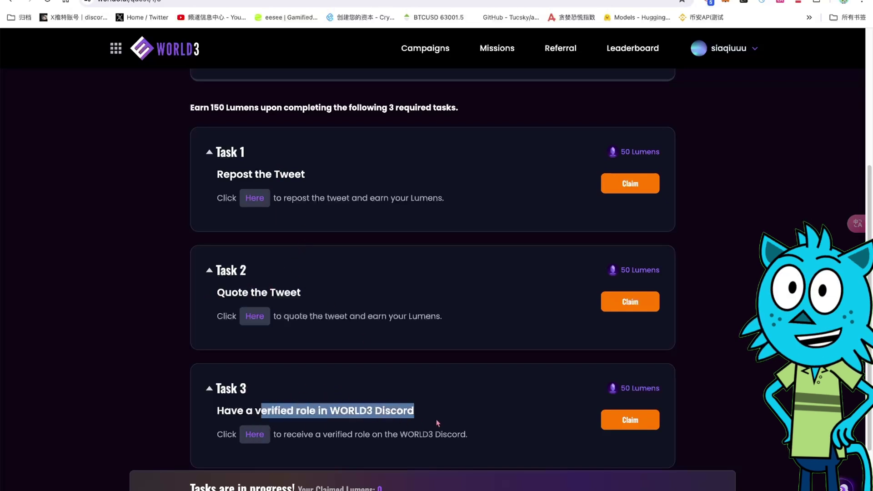
{"action": "left_click_drag", "start_coordinate": [256, 411], "coordinate": [296, 412]}
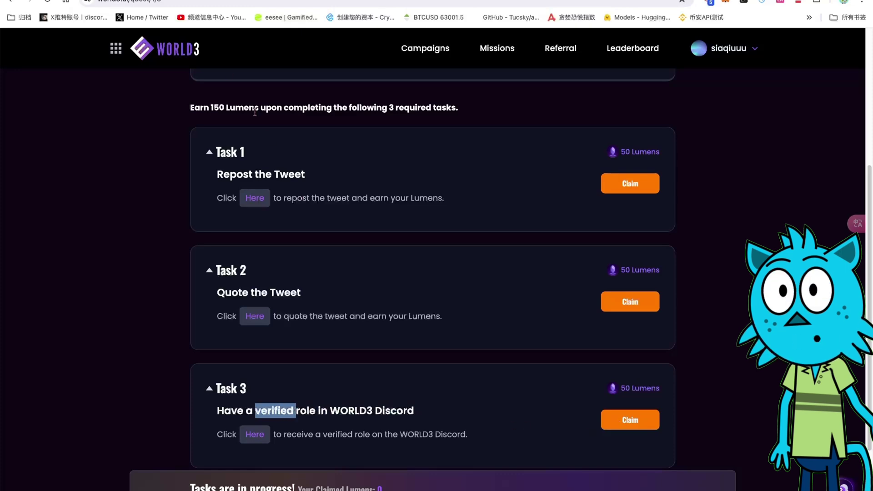
Go back to the campaigns page and open the Connect your Wallet mission
{"action": "left_click", "coordinate": [414, 49]}
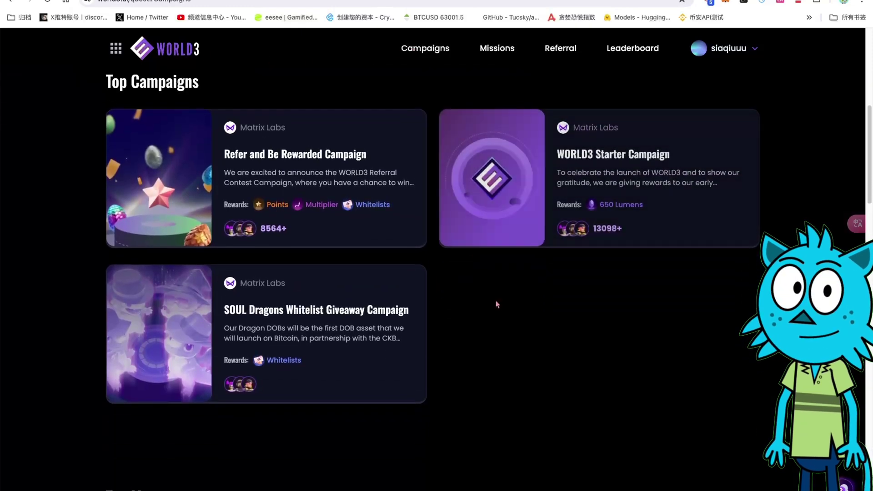
{"action": "scroll", "coordinate": [498, 304], "scroll_direction": "down", "scroll_amount": 10}
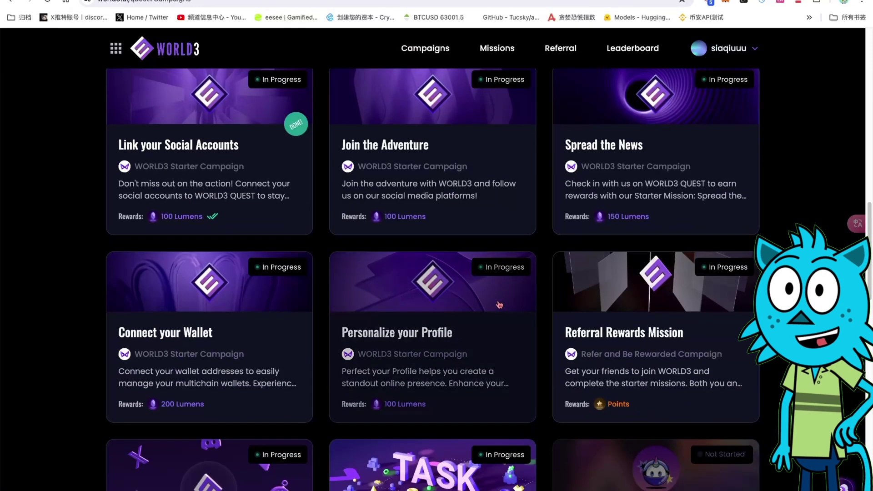
{"action": "left_click", "coordinate": [239, 313]}
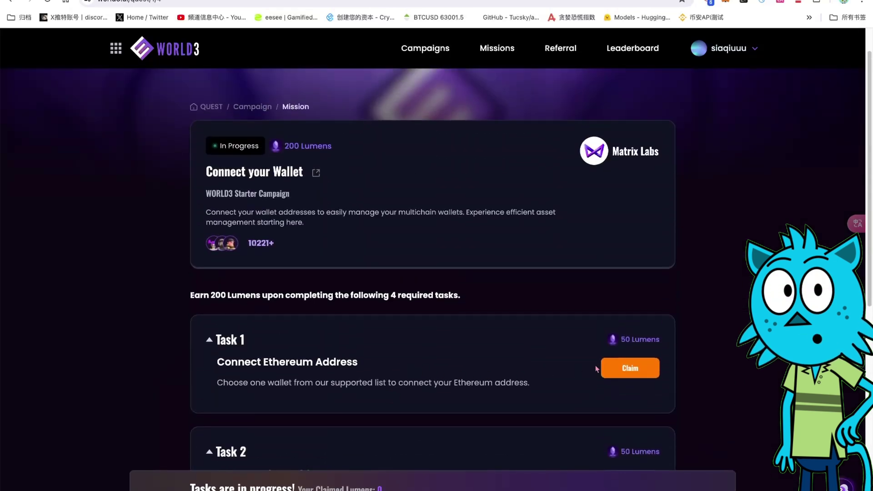
Claim the Task 1 reward for connecting the Ethereum address, check the account summary and review the remaining wallet connection tasks
{"action": "left_click", "coordinate": [621, 367]}
{"action": "left_click", "coordinate": [729, 49]}
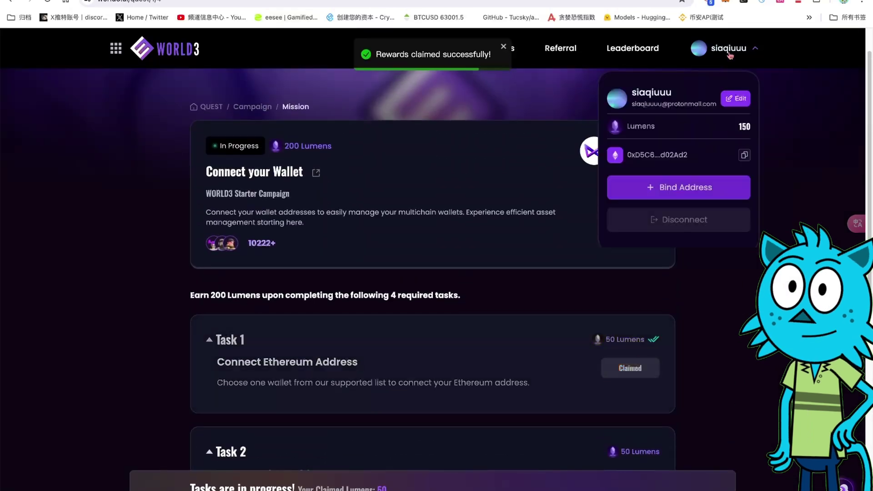
{"action": "scroll", "coordinate": [546, 298], "scroll_direction": "down", "scroll_amount": 2}
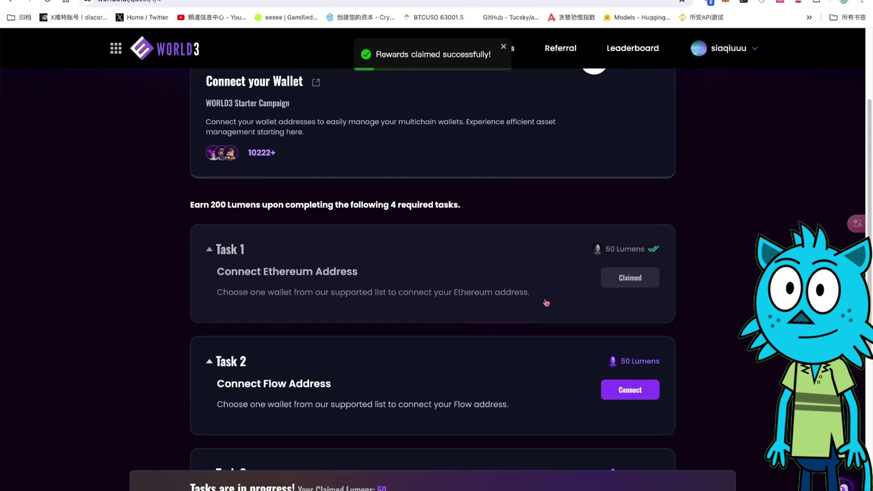
{"action": "scroll", "coordinate": [547, 302], "scroll_direction": "down", "scroll_amount": 5}
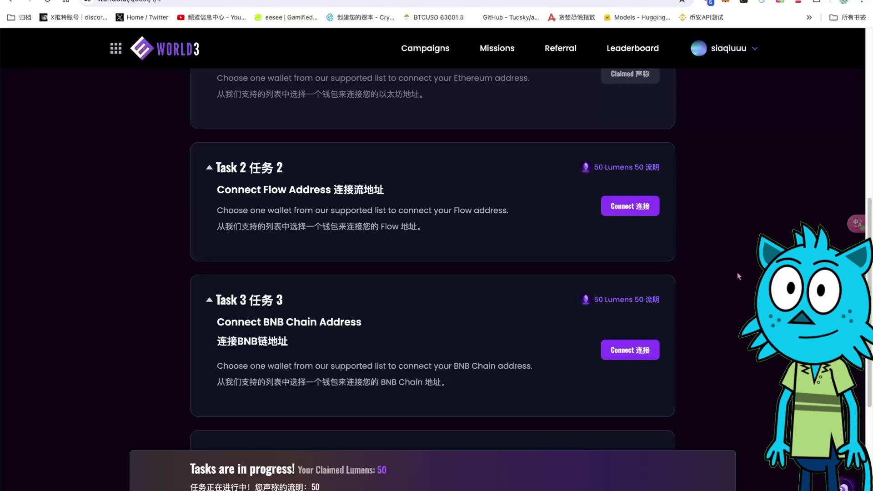
{"action": "scroll", "coordinate": [585, 139], "scroll_direction": "down", "scroll_amount": 1}
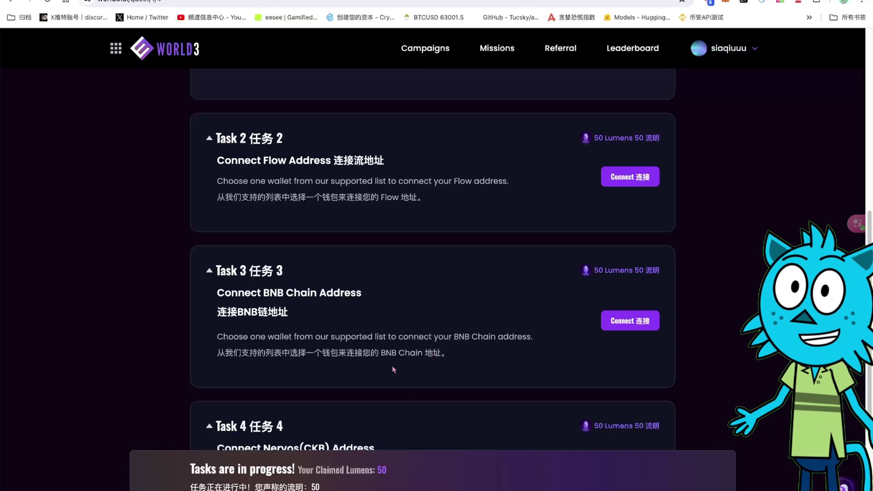
Start connecting a Flow address, look through the wallet options for Ethereum, Nervos CKB and BNB Chain, and close the wallet selection
{"action": "left_click", "coordinate": [644, 178]}
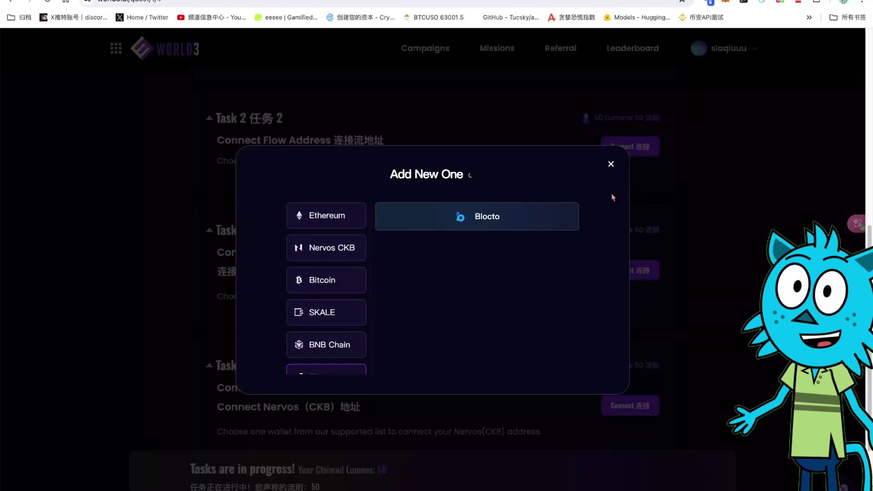
{"action": "left_click", "coordinate": [346, 219]}
{"action": "left_click", "coordinate": [335, 256]}
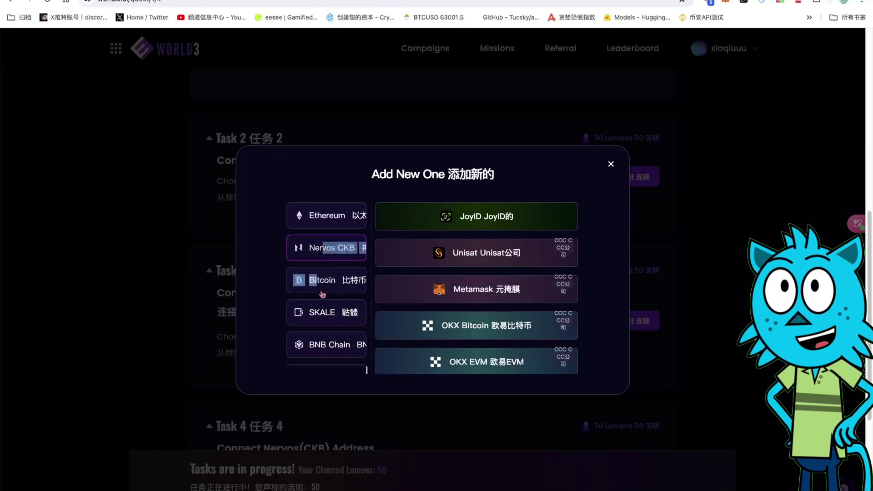
{"action": "left_click", "coordinate": [324, 344]}
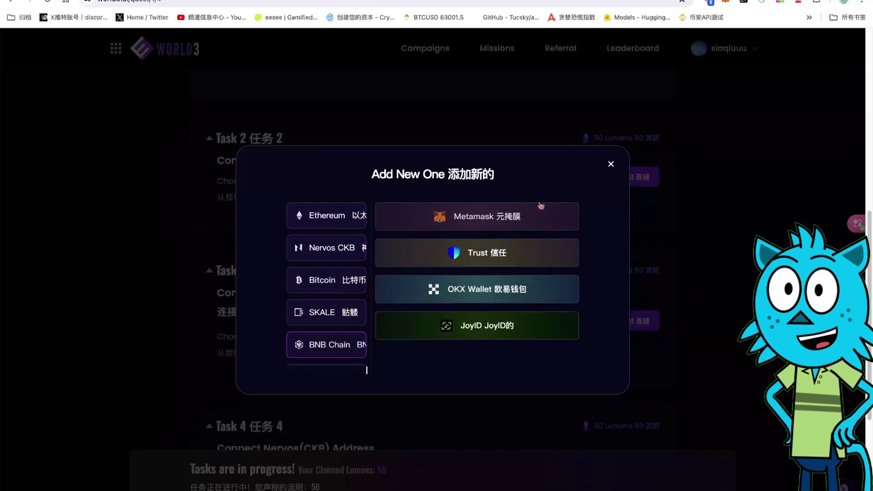
{"action": "left_click", "coordinate": [612, 164]}
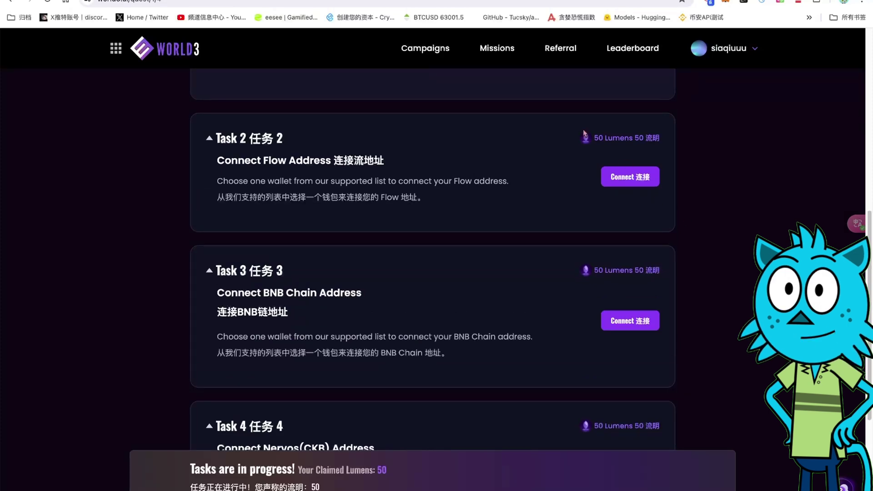
Open the Social Media Mission from the campaigns page and review its retweet, comment and post tasks
{"action": "left_click", "coordinate": [440, 51]}
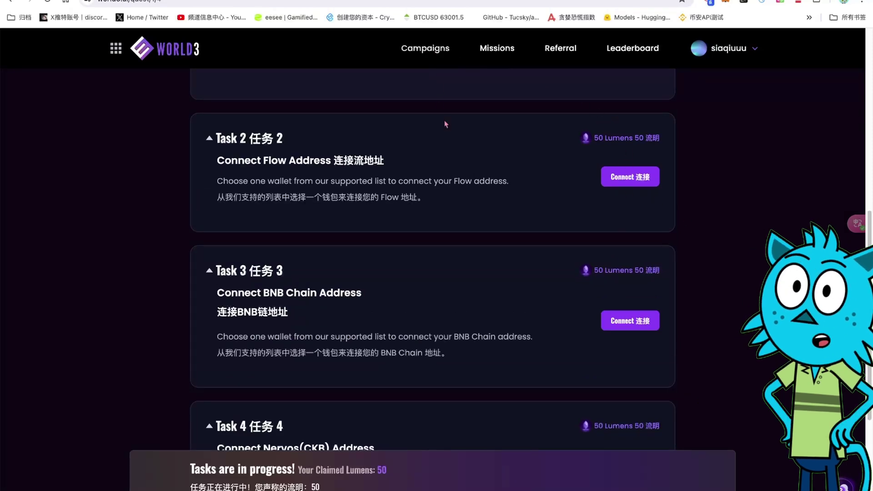
{"action": "scroll", "coordinate": [479, 248], "scroll_direction": "down", "scroll_amount": 12}
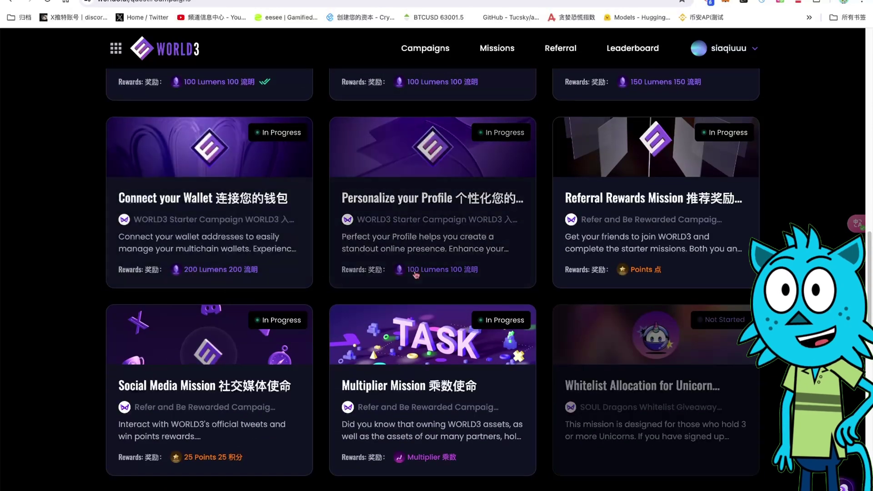
{"action": "scroll", "coordinate": [311, 360], "scroll_direction": "down", "scroll_amount": 1}
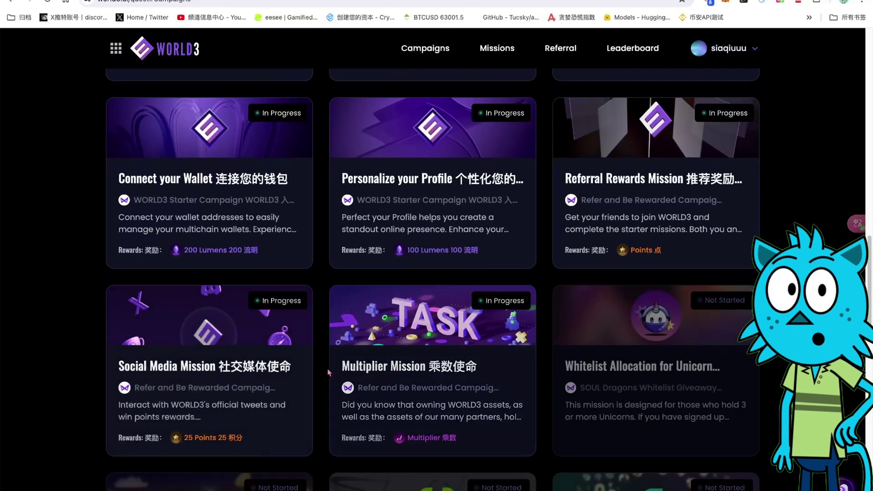
{"action": "left_click", "coordinate": [311, 360]}
{"action": "scroll", "coordinate": [393, 335], "scroll_direction": "up", "scroll_amount": 6}
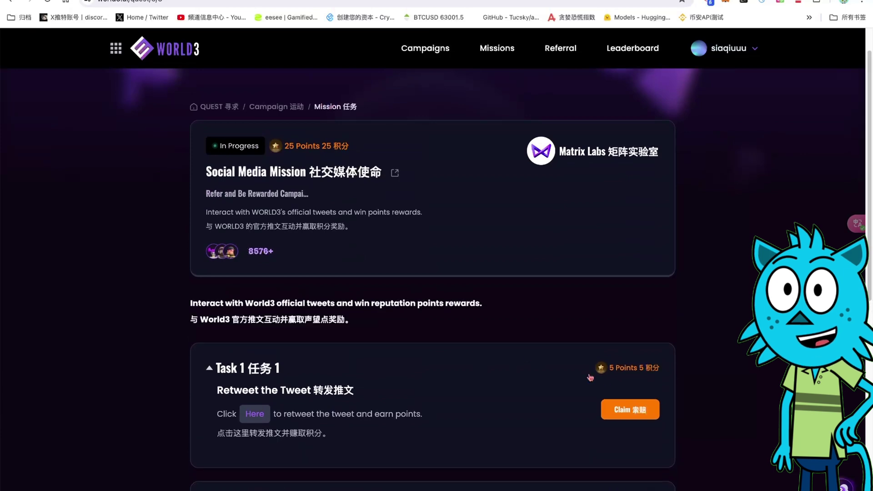
{"action": "scroll", "coordinate": [748, 340], "scroll_direction": "down", "scroll_amount": 5}
{"action": "scroll", "coordinate": [419, 244], "scroll_direction": "down", "scroll_amount": 1}
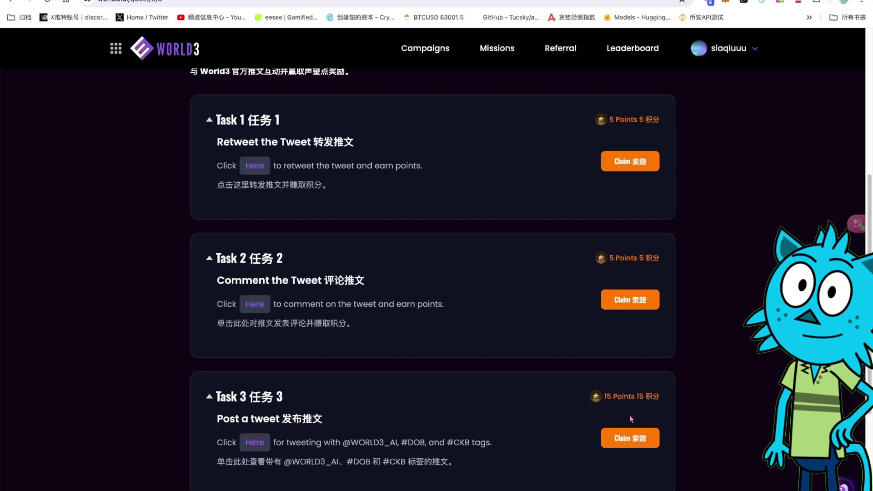
{"action": "scroll", "coordinate": [636, 419], "scroll_direction": "down", "scroll_amount": 1}
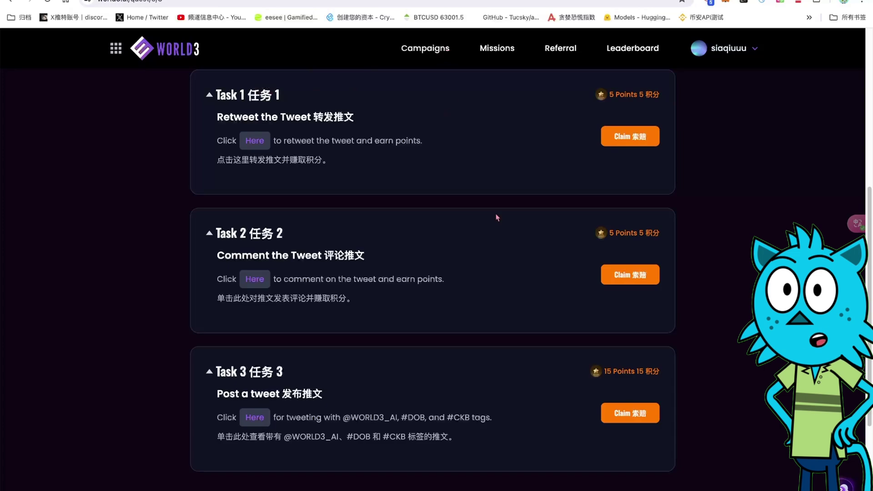
Return to the campaigns page and look over the account overview, the in-progress missions and the whitelist allocation missions
{"action": "scroll", "coordinate": [602, 311], "scroll_direction": "down", "scroll_amount": 15}
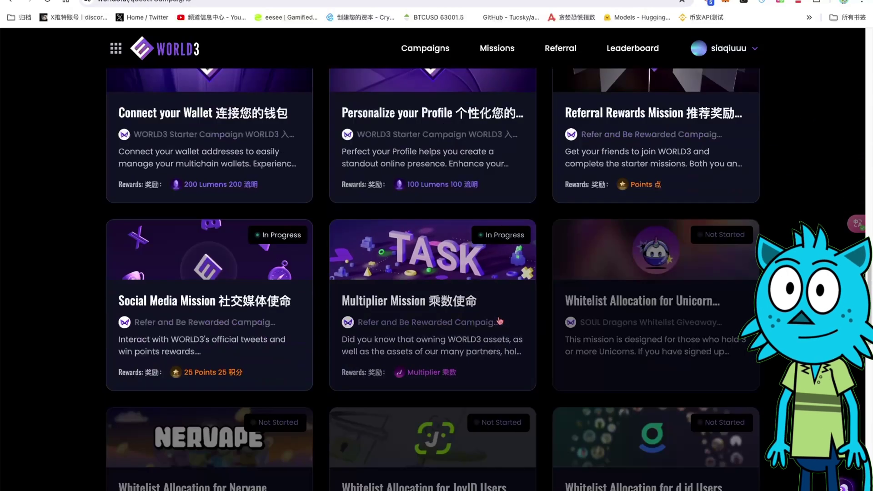
{"action": "scroll", "coordinate": [546, 313], "scroll_direction": "down", "scroll_amount": 8}
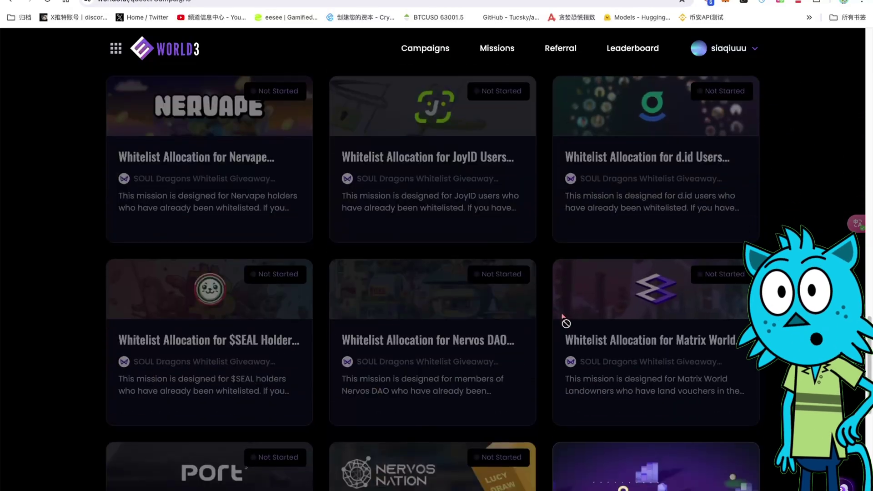
{"action": "scroll", "coordinate": [352, 248], "scroll_direction": "up", "scroll_amount": 14}
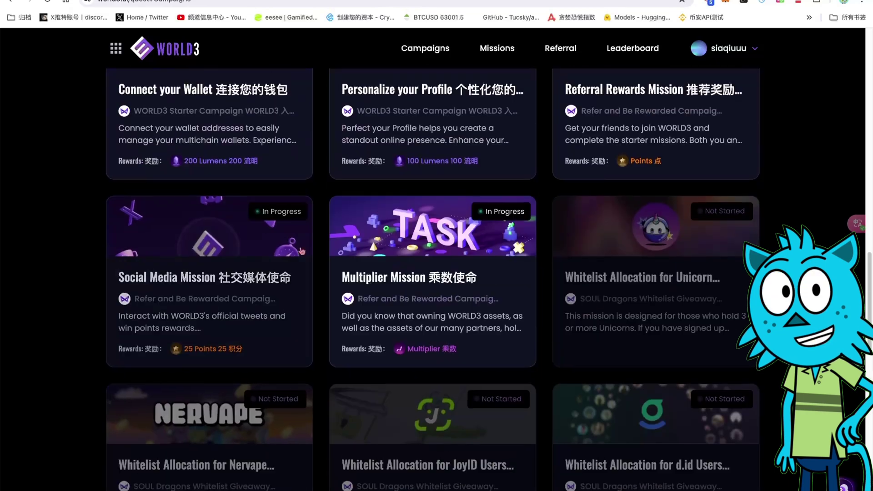
{"action": "scroll", "coordinate": [309, 254], "scroll_direction": "up", "scroll_amount": 15}
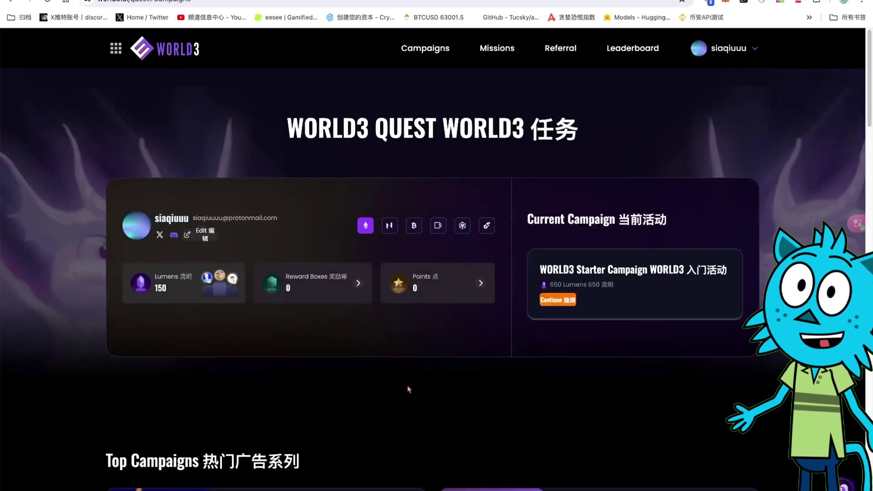
{"action": "scroll", "coordinate": [409, 388], "scroll_direction": "down", "scroll_amount": 15}
{"action": "scroll", "coordinate": [443, 314], "scroll_direction": "down", "scroll_amount": 8}
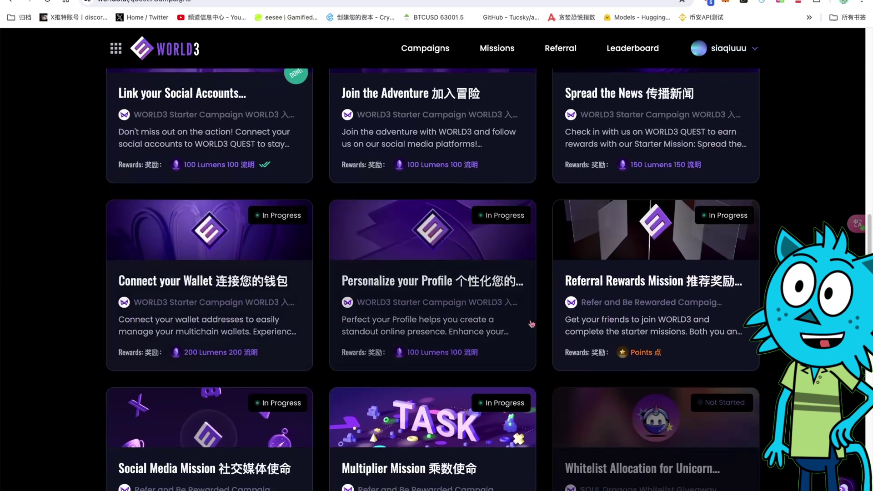
{"action": "scroll", "coordinate": [434, 314], "scroll_direction": "down", "scroll_amount": 10}
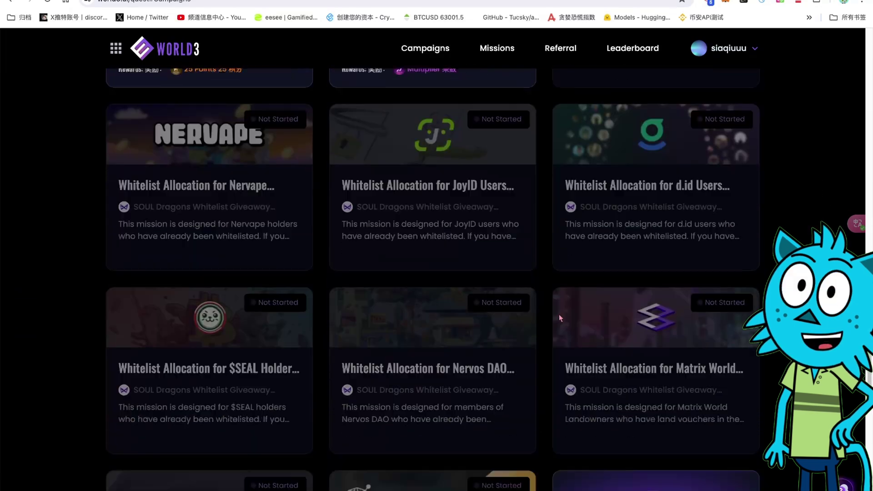
{"action": "scroll", "coordinate": [526, 306], "scroll_direction": "up", "scroll_amount": 8}
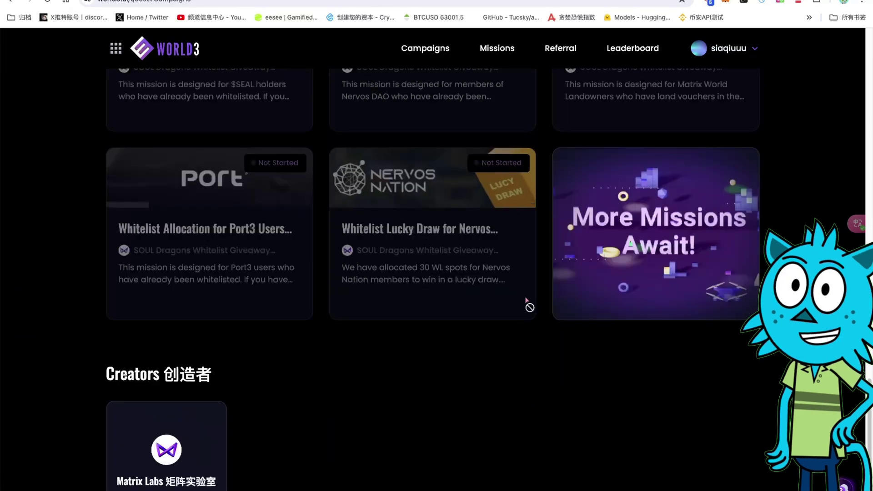
{"action": "scroll", "coordinate": [530, 329], "scroll_direction": "down", "scroll_amount": 5}
{"action": "scroll", "coordinate": [583, 326], "scroll_direction": "up", "scroll_amount": 6}
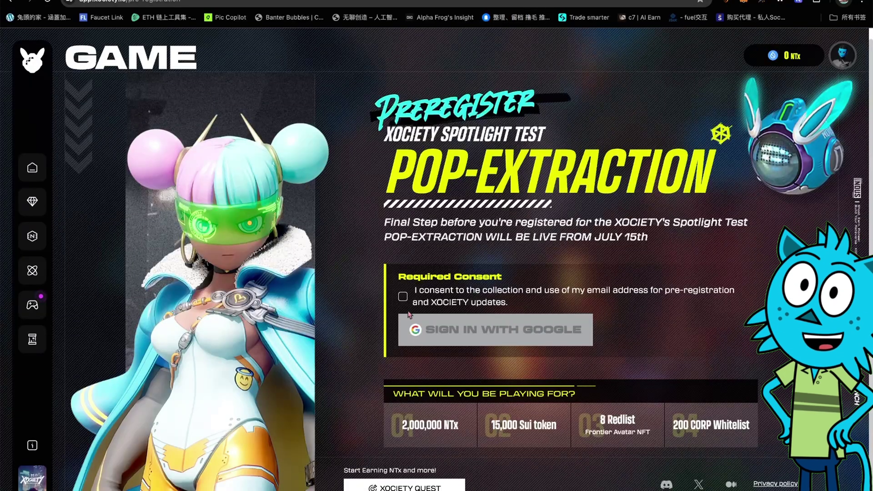
On the XOCIETY preregistration page, check the connected wallet, give the required consent and try to sign in with Google
{"action": "left_click", "coordinate": [837, 58]}
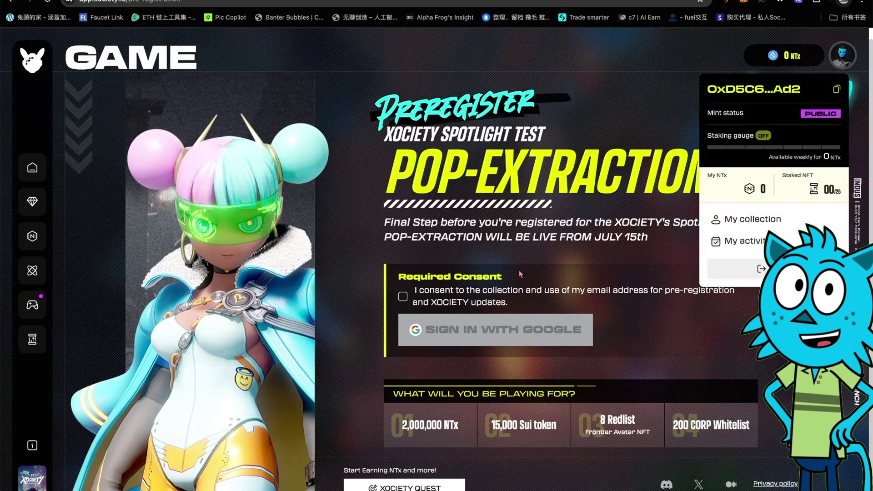
{"action": "left_click", "coordinate": [429, 302]}
{"action": "left_click", "coordinate": [402, 296]}
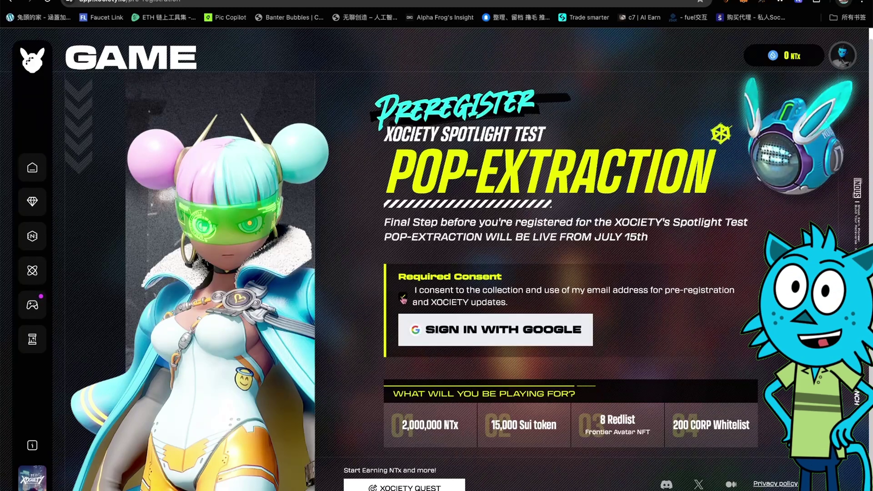
{"action": "left_click", "coordinate": [458, 335]}
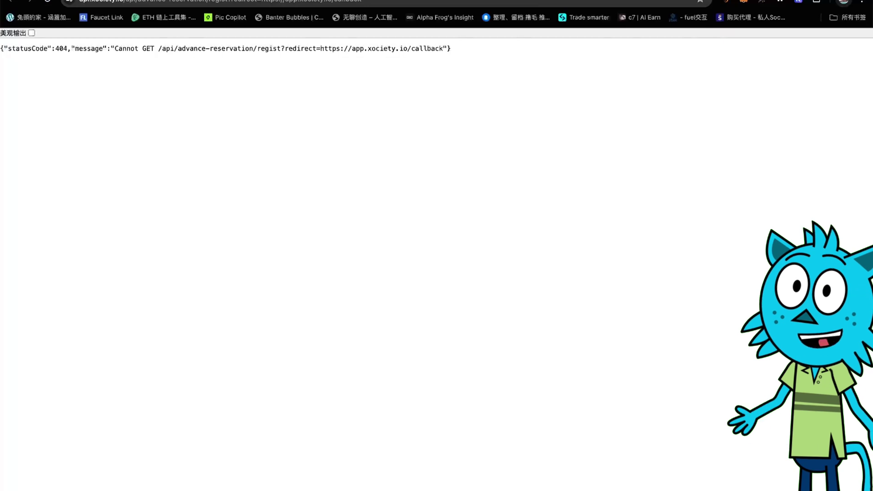
{"action": "key", "text": "super+w"}
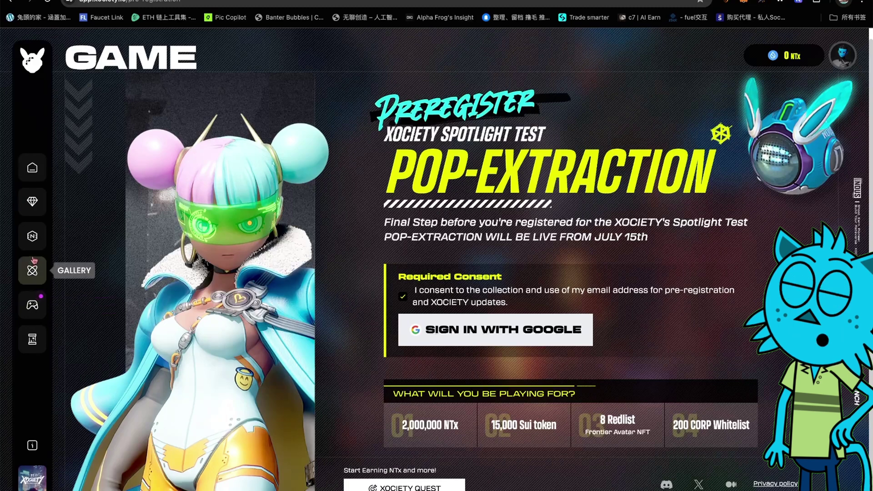
Open XOCIETY Quest and review the Spotlight Campaign's referral, X connection and limited-time tasks for earning points
{"action": "left_click", "coordinate": [401, 488]}
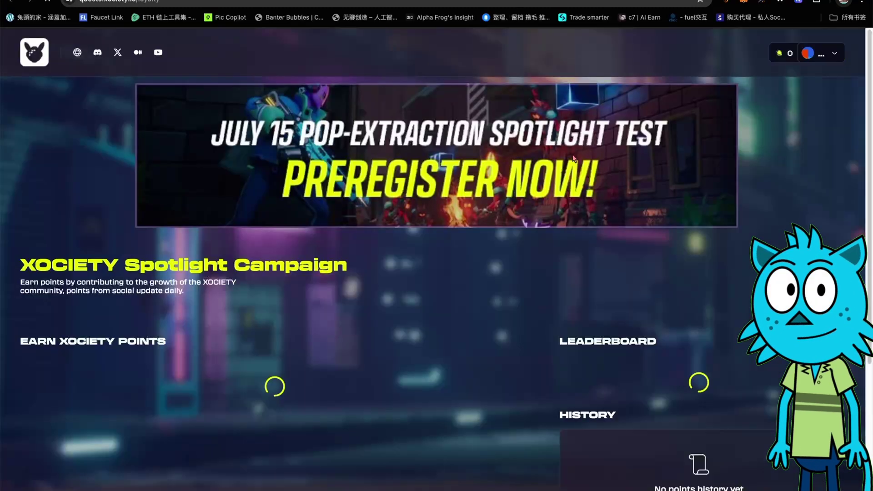
{"action": "scroll", "coordinate": [552, 221], "scroll_direction": "down", "scroll_amount": 5}
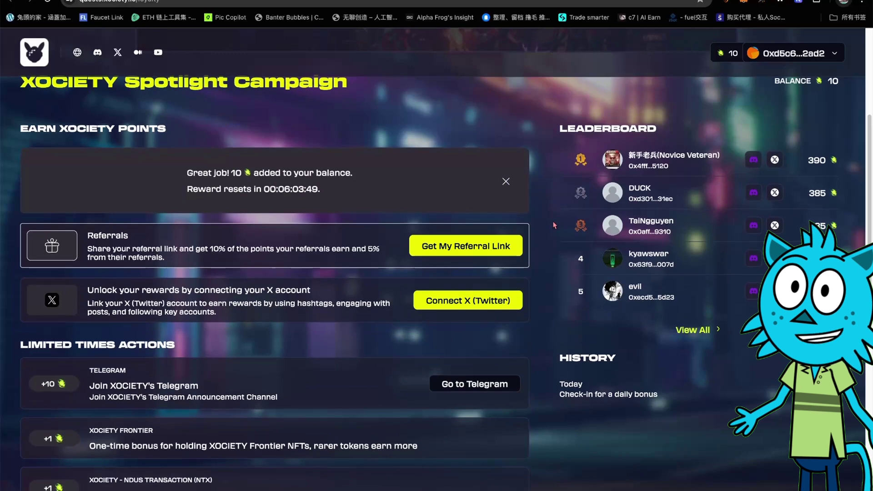
{"action": "scroll", "coordinate": [552, 221], "scroll_direction": "down", "scroll_amount": 5}
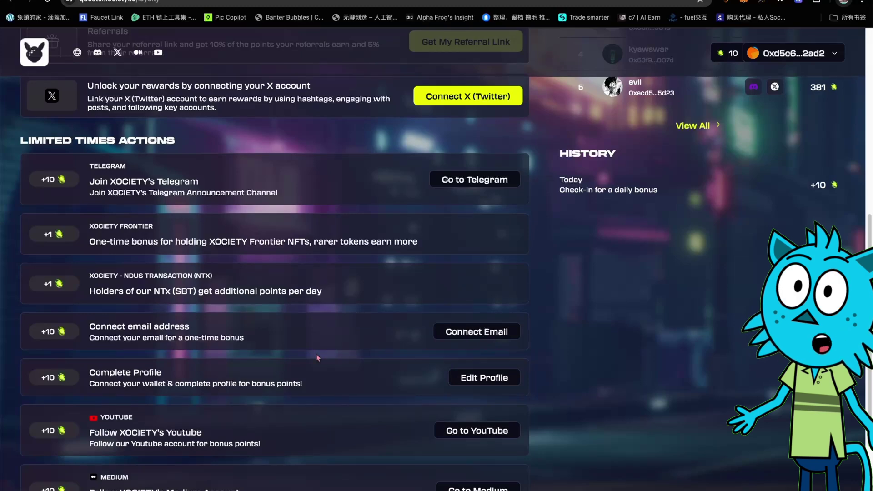
{"action": "left_click_drag", "start_coordinate": [70, 340], "coordinate": [29, 336]}
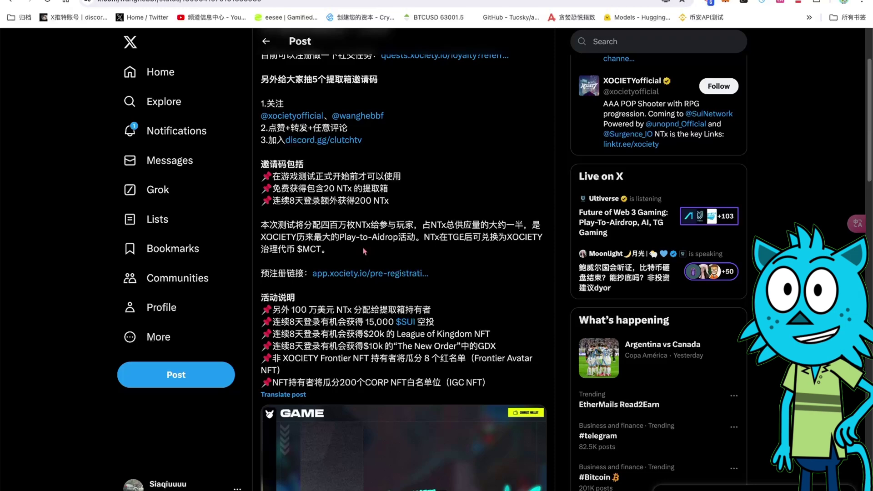
Leave the XOCIETY post on X and browse the pinned and recent posts on the Eclipse profile
{"action": "key", "text": "alt+Left"}
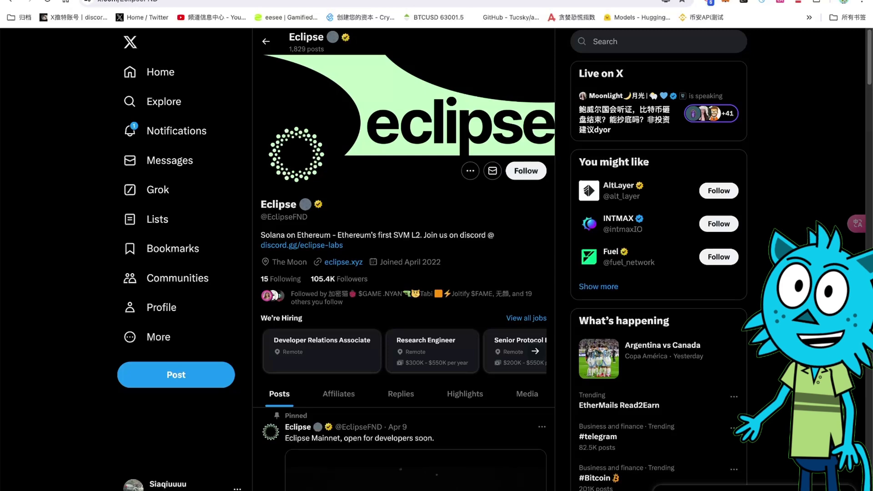
{"action": "scroll", "coordinate": [514, 292], "scroll_direction": "down", "scroll_amount": 10}
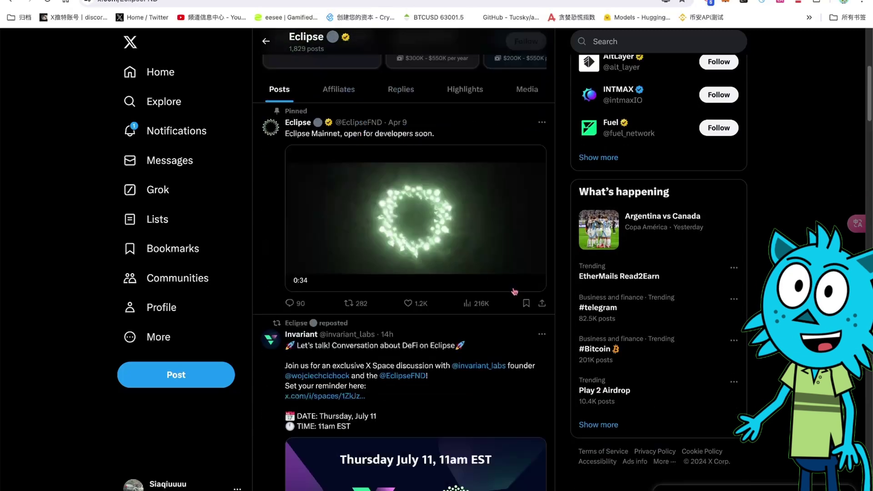
{"action": "scroll", "coordinate": [514, 292], "scroll_direction": "down", "scroll_amount": 4}
{"action": "scroll", "coordinate": [515, 292], "scroll_direction": "down", "scroll_amount": 4}
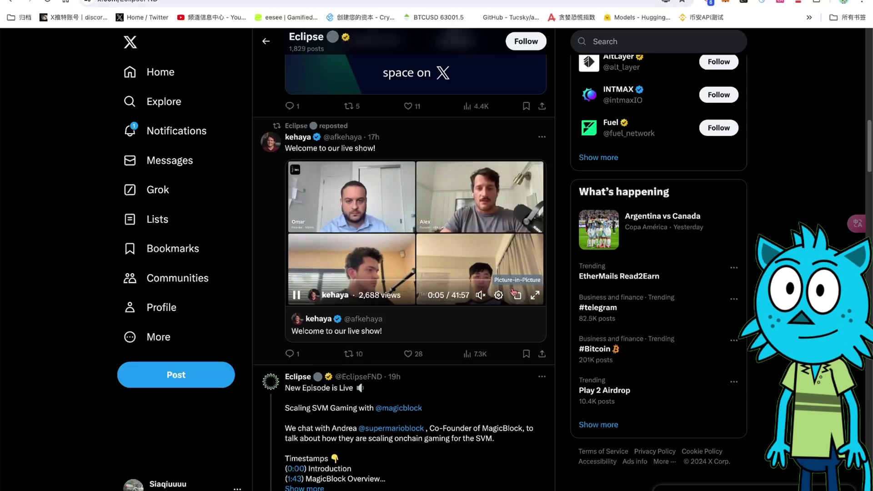
Go back to the Eclipse task post and read through its nine-part GitHub contract deployment tutorial and the replies
{"action": "left_click", "coordinate": [266, 41]}
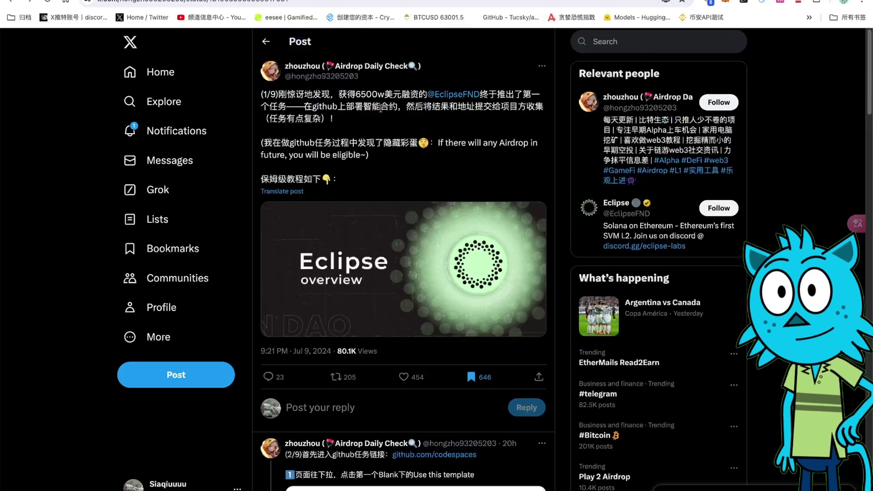
{"action": "scroll", "coordinate": [414, 186], "scroll_direction": "down", "scroll_amount": 8}
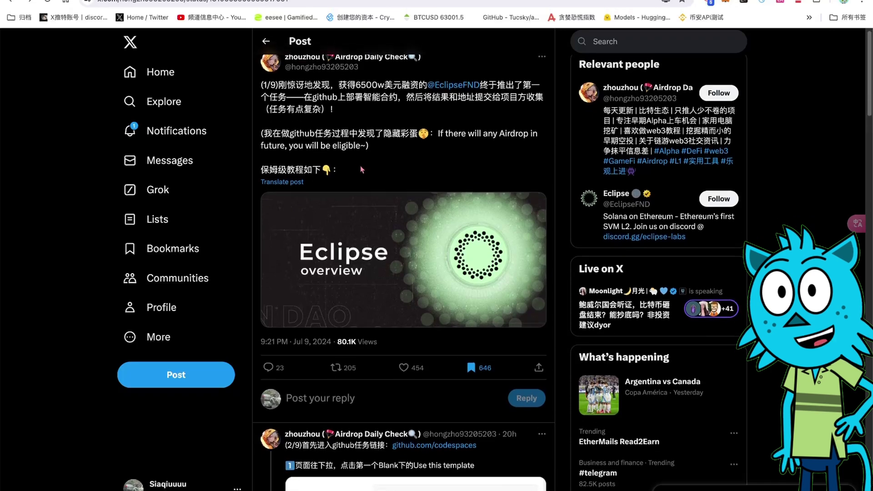
{"action": "scroll", "coordinate": [425, 205], "scroll_direction": "down", "scroll_amount": 14}
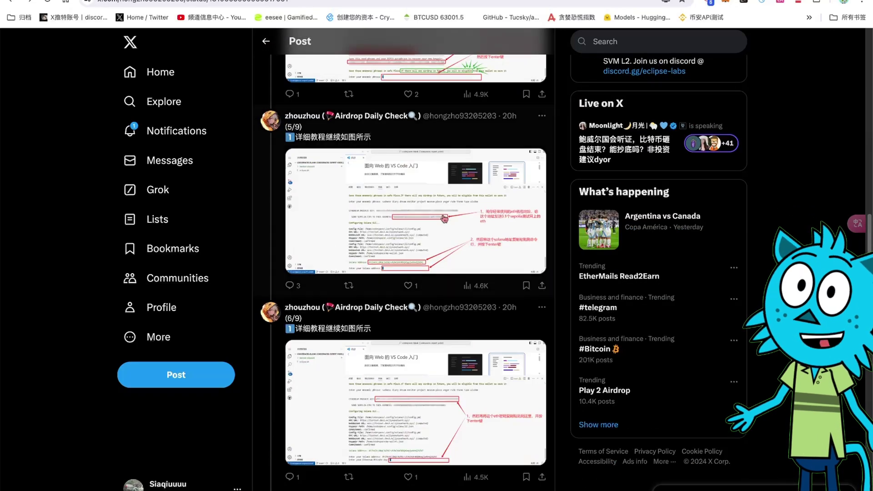
{"action": "scroll", "coordinate": [444, 219], "scroll_direction": "down", "scroll_amount": 15}
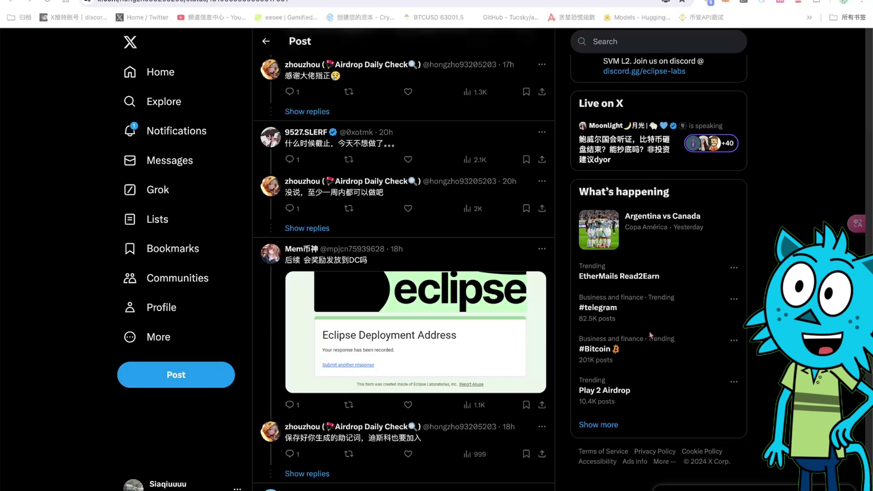